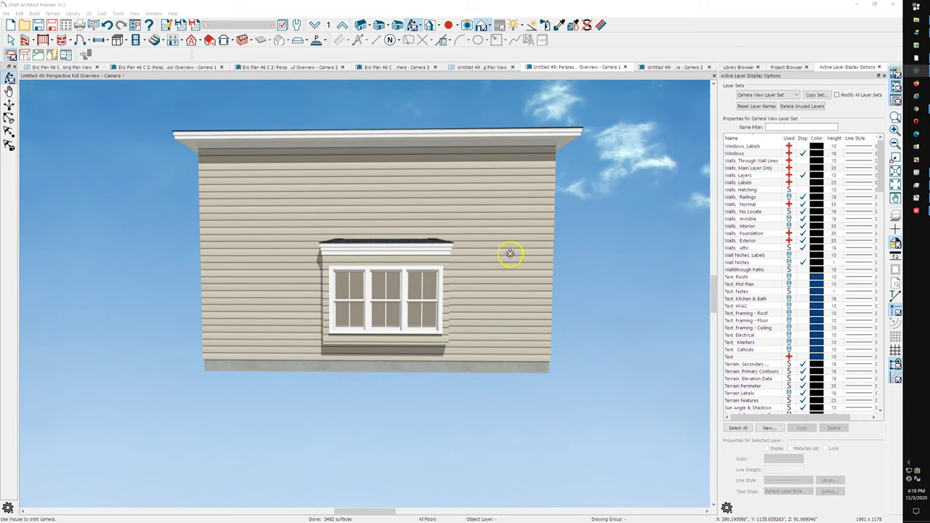
Orbit the exterior view to inspect the bump-out from the side, front, low angle and underneath
left_click_drag(509, 254, 461, 239)
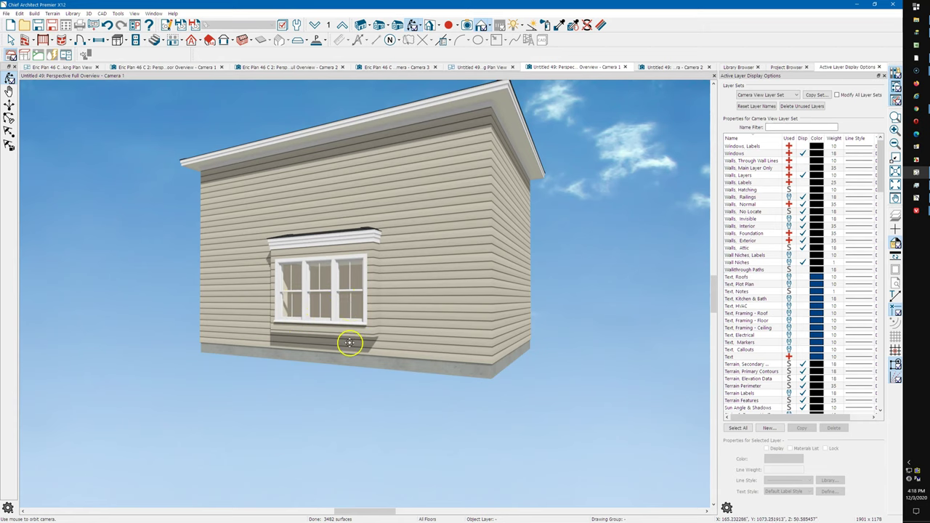
left_click_drag(349, 342, 363, 322)
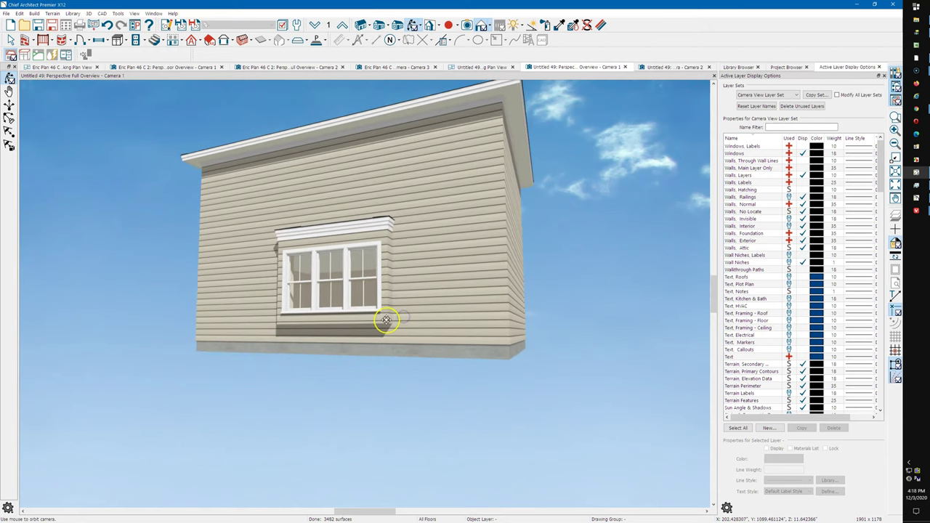
left_click_drag(298, 306, 266, 310)
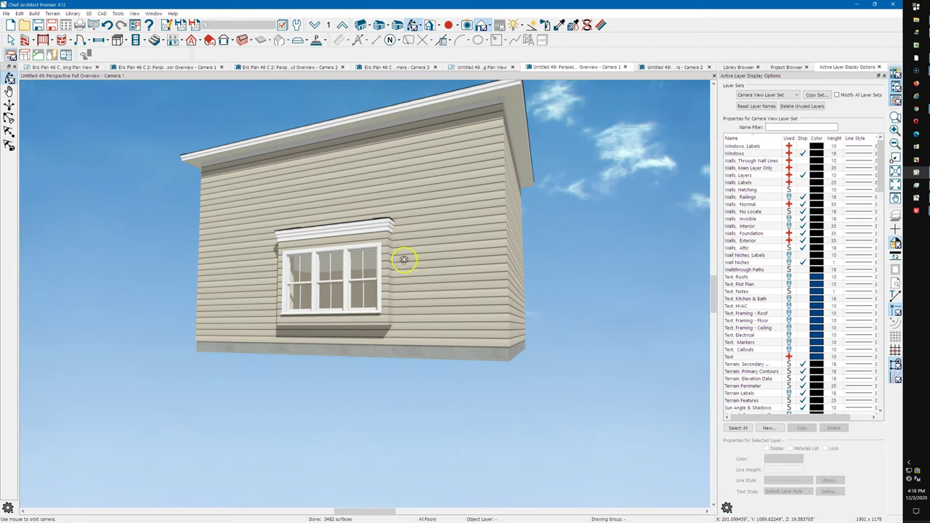
left_click_drag(405, 259, 374, 282)
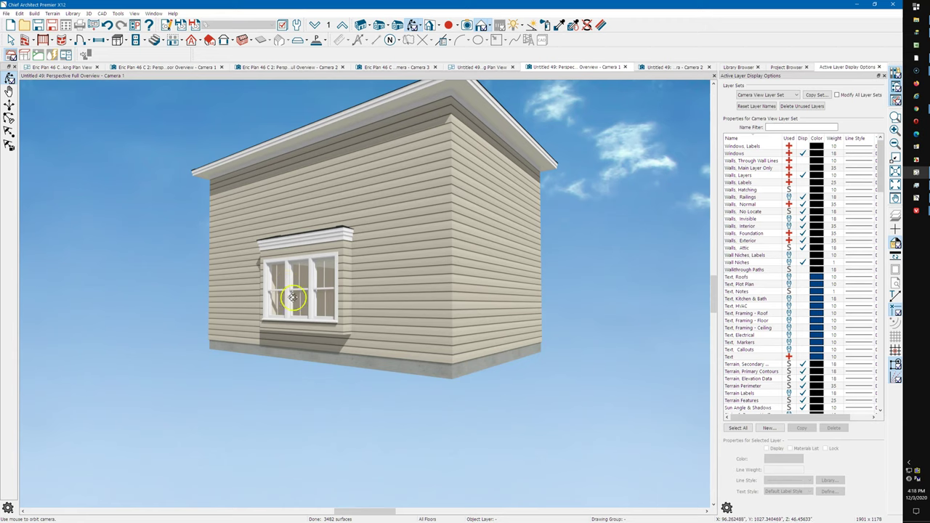
left_click_drag(293, 298, 340, 293)
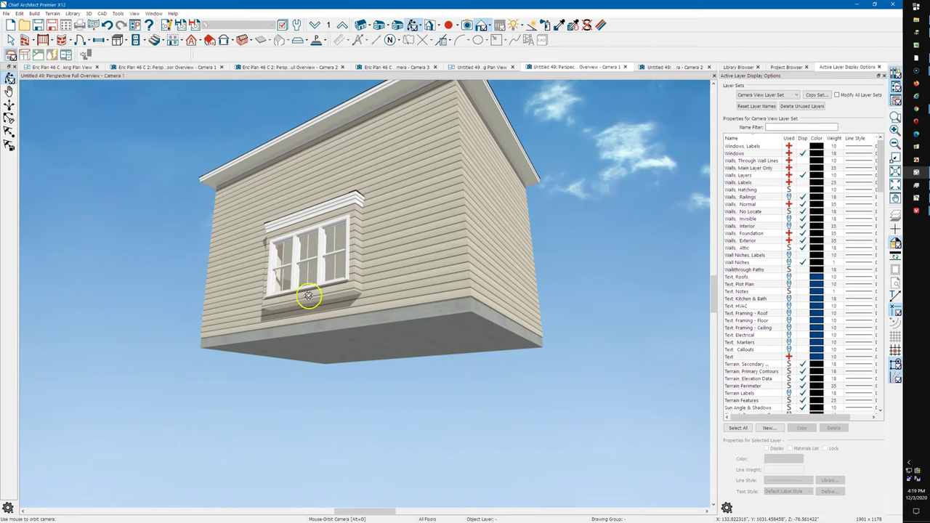
left_click_drag(306, 295, 291, 306)
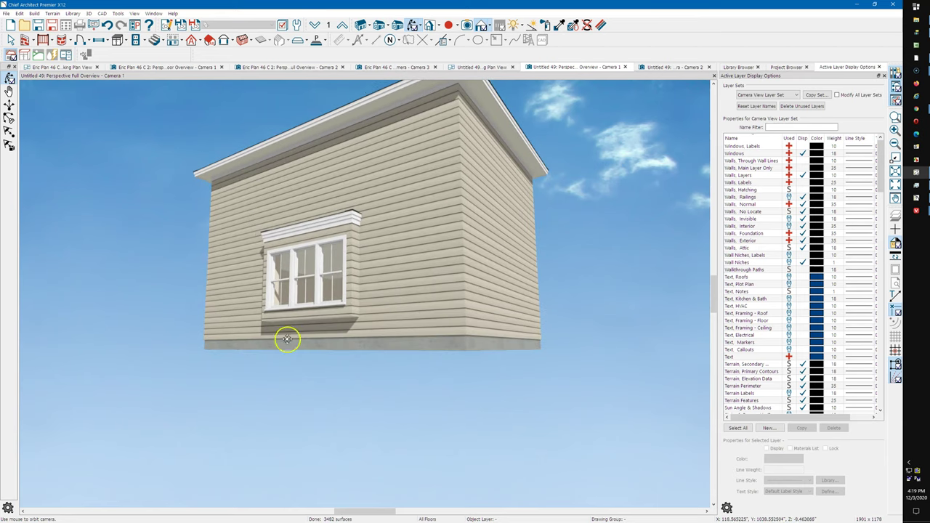
left_click_drag(287, 339, 289, 334)
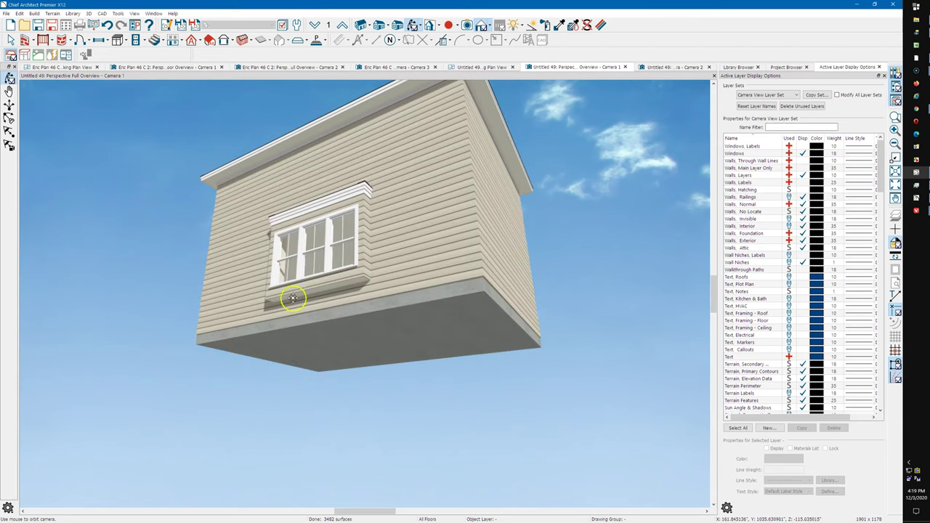
left_click_drag(292, 298, 305, 320)
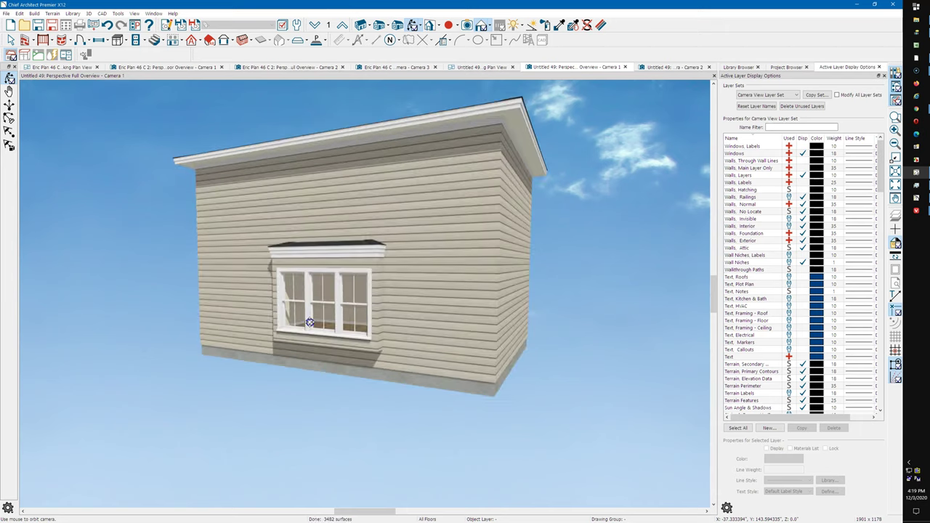
Switch to the Camera 2 interior view and nudge it to look over the triple window
left_click(656, 67)
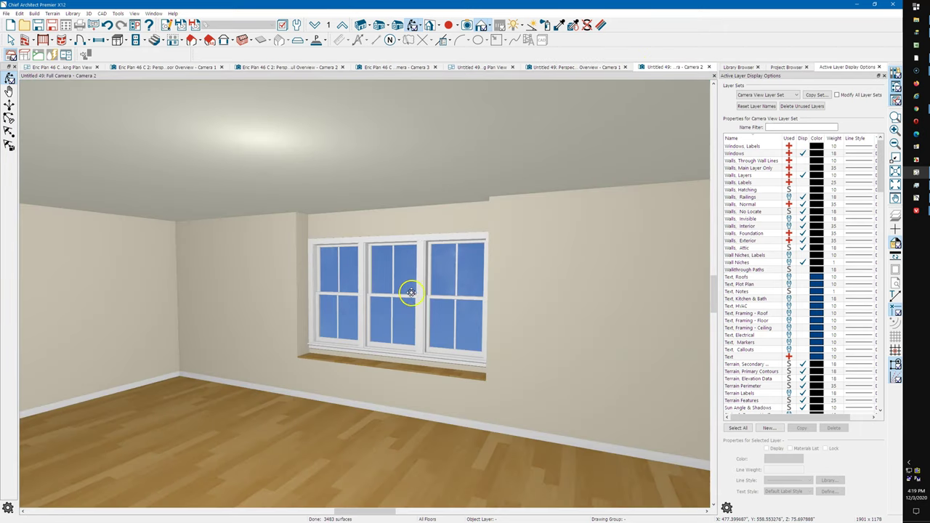
left_click_drag(378, 291, 378, 293)
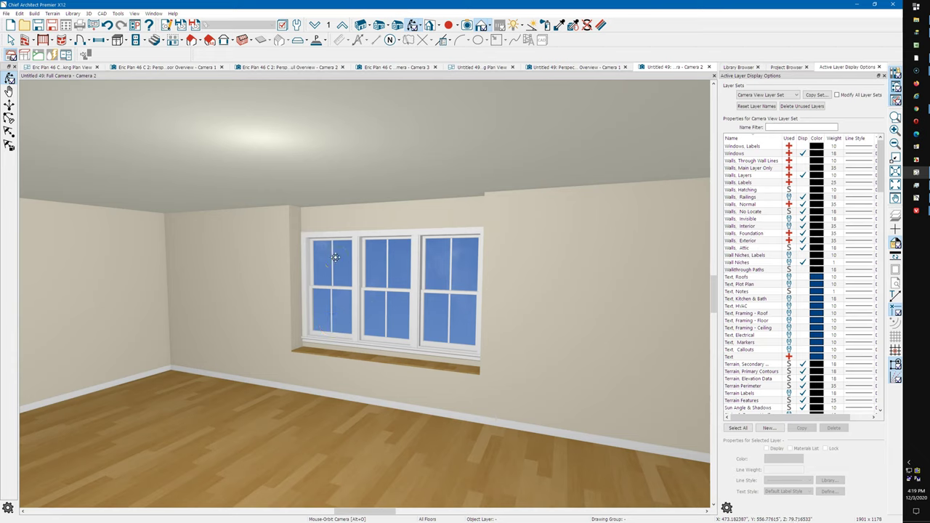
left_click_drag(334, 257, 316, 233)
In the working plan, draw a three-sided exterior-wall bump-out off the right wall
left_click(480, 67)
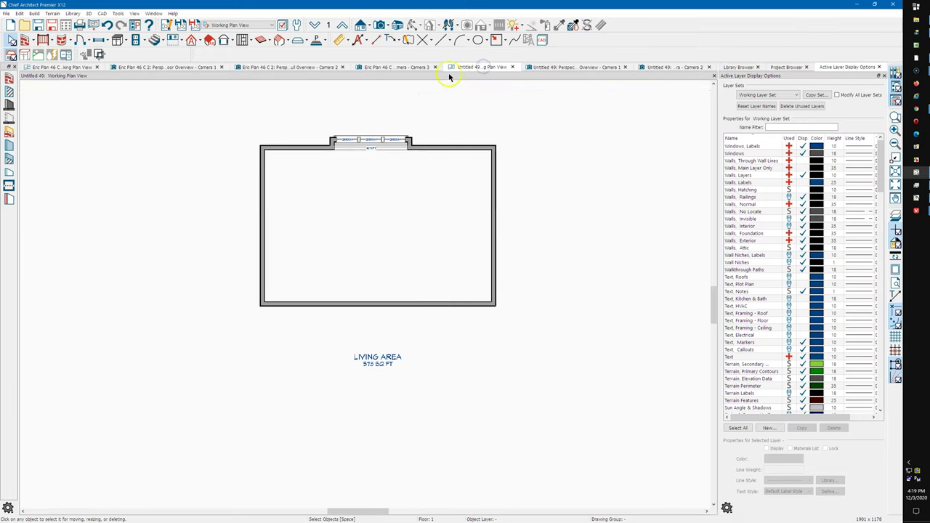
middle_click_drag(429, 222, 369, 232)
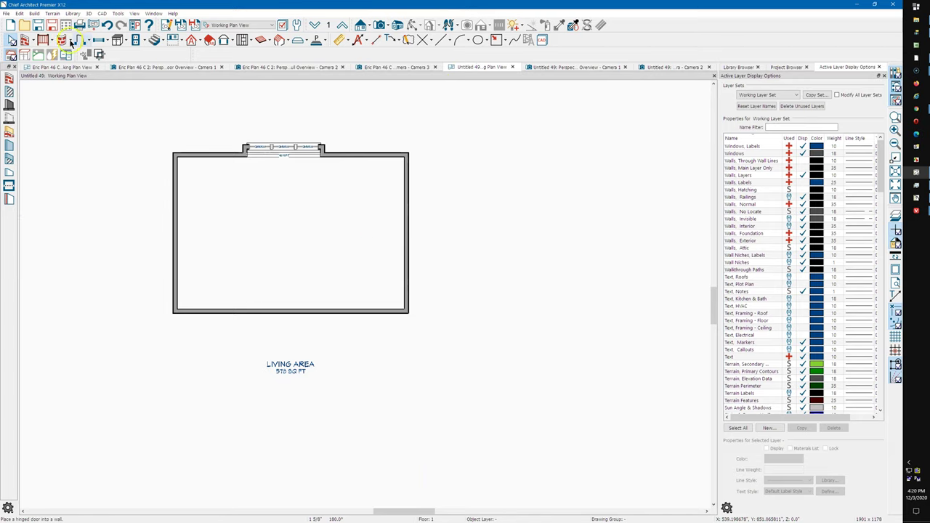
left_click(26, 39)
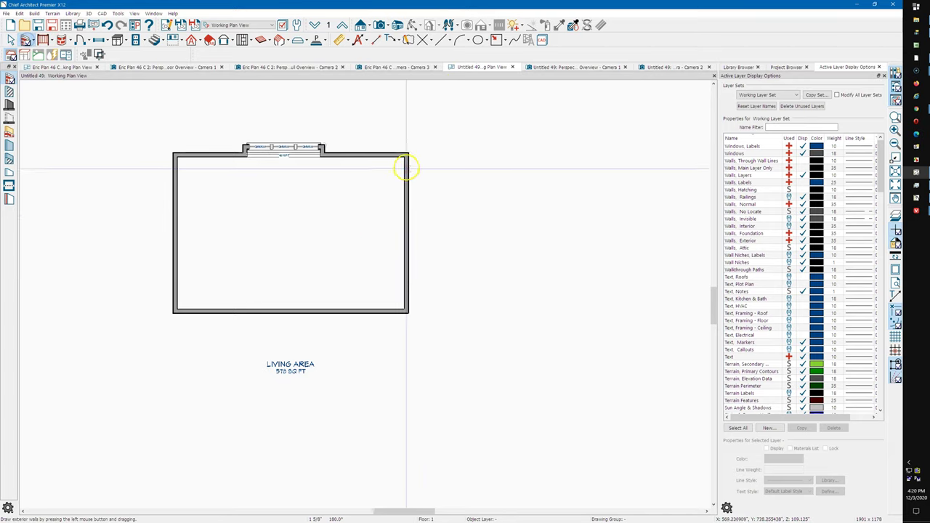
mouse_move(408, 194)
left_mouse_down()
mouse_move(427, 195)
mouse_move(426, 266)
mouse_move(407, 266)
left_mouse_up()
key("space")
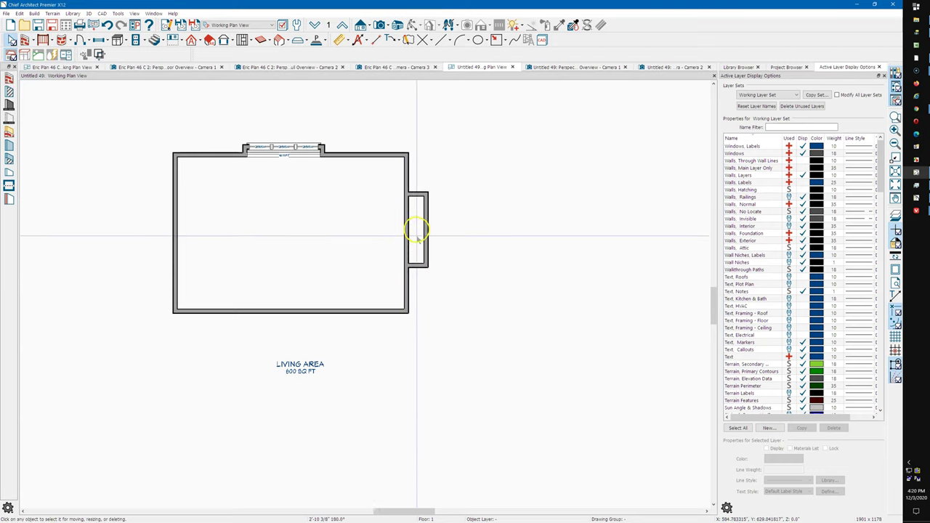
Zoom in and select the new room inside the bump-out
scroll(413, 221, "up", 4)
scroll(412, 221, "up", 2)
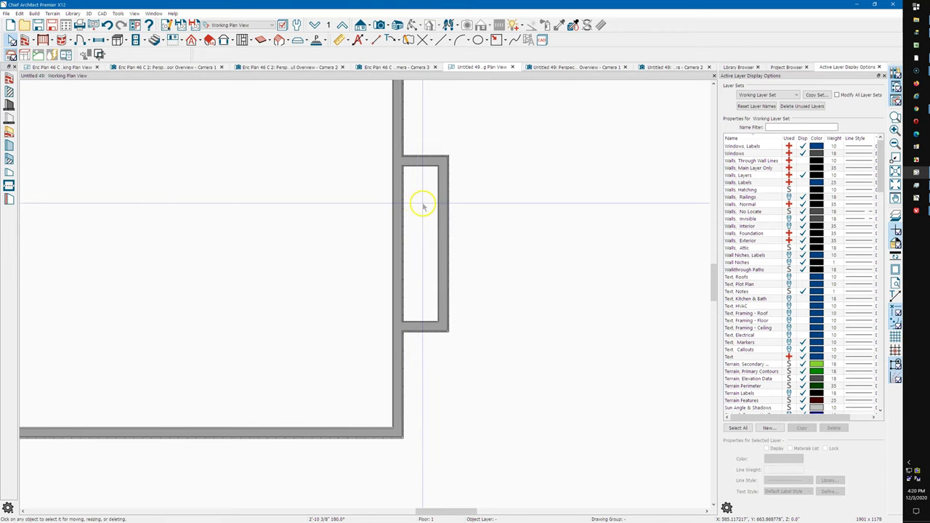
left_click(420, 204)
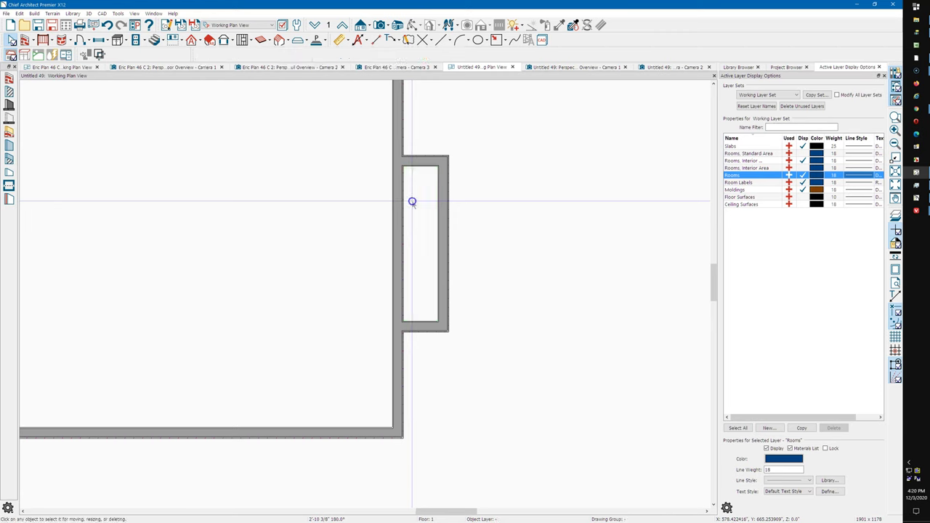
Raise the bump-out room's floor to 24" and clear Monolithic Slab and Floor Supplied by Foundation
double_click(413, 203)
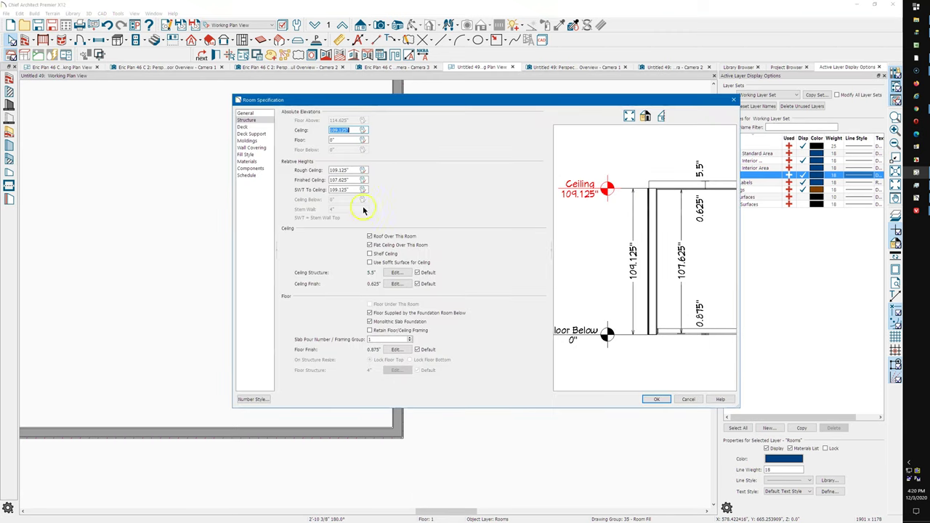
left_click(341, 139)
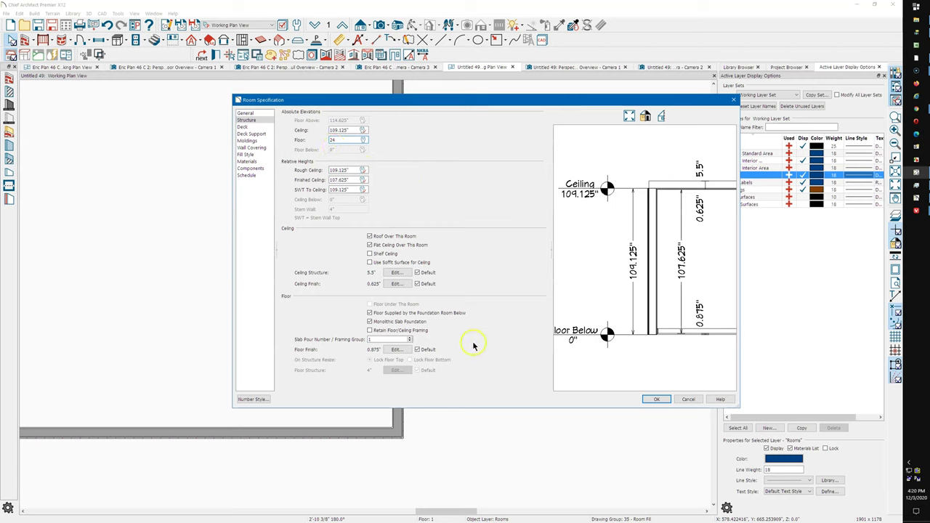
left_click(375, 324)
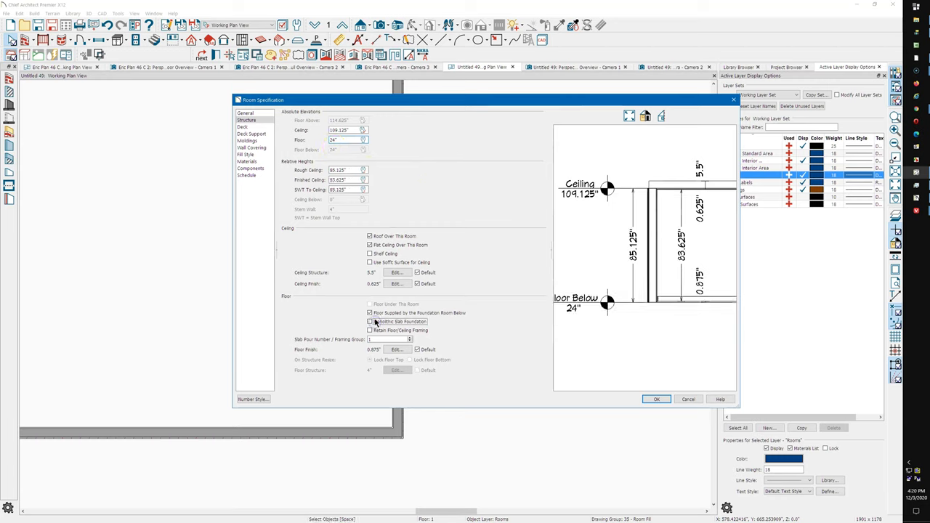
left_click(370, 313)
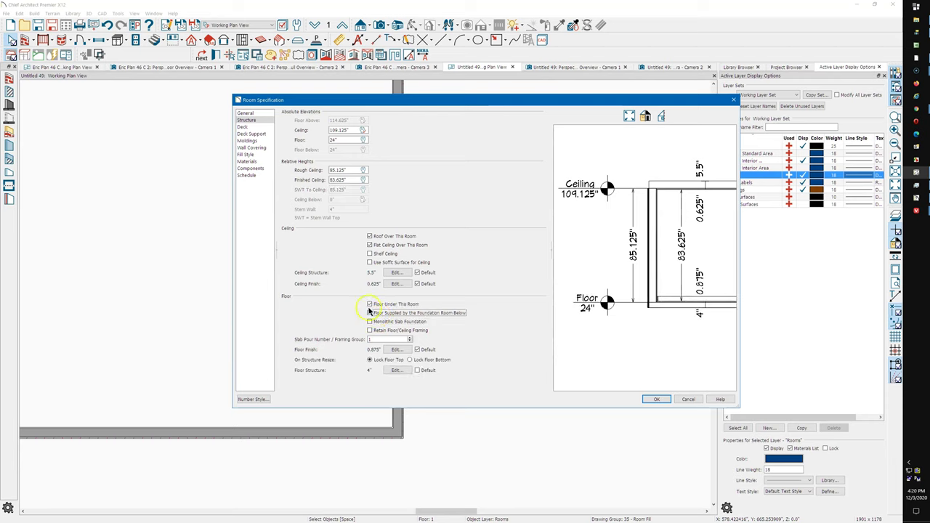
left_click(395, 370)
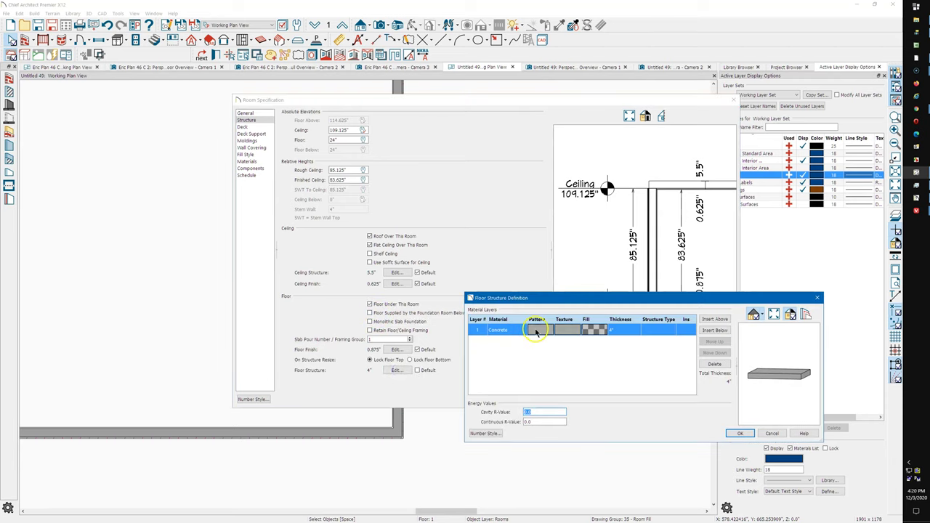
Change the floor structure layer's material from Concrete to Fir Framing
left_click(536, 331)
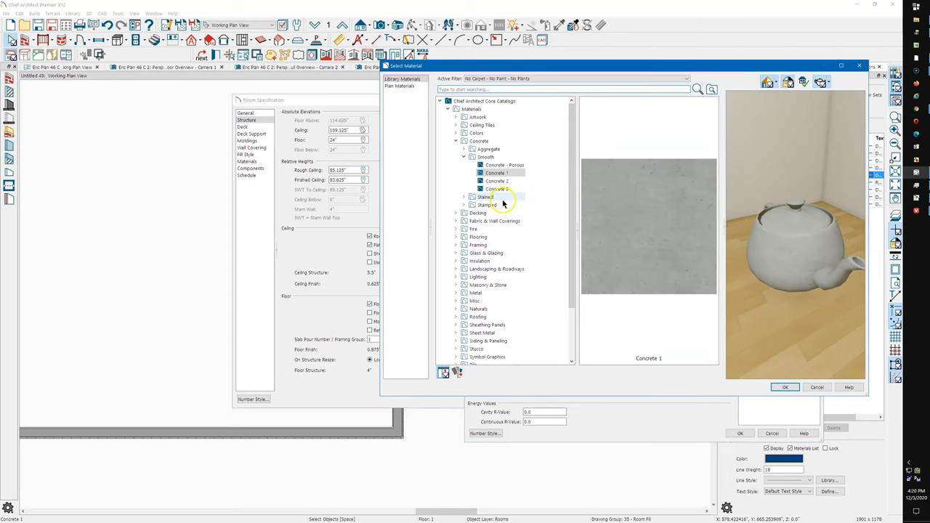
scroll(506, 207, "down", 2)
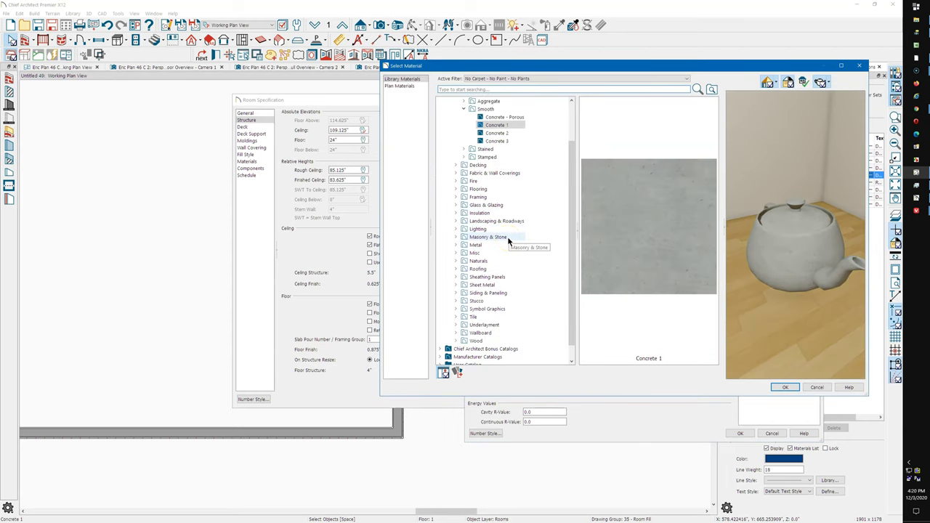
double_click(494, 197)
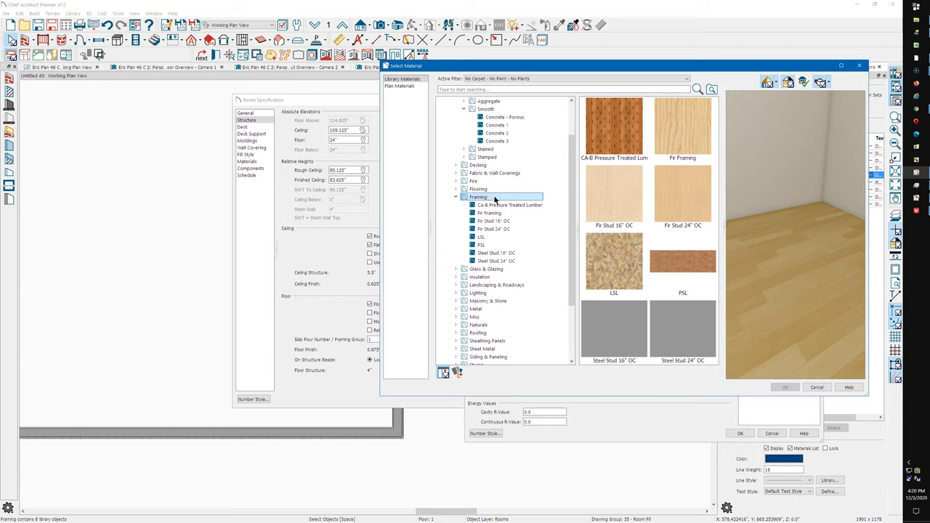
left_click(499, 213)
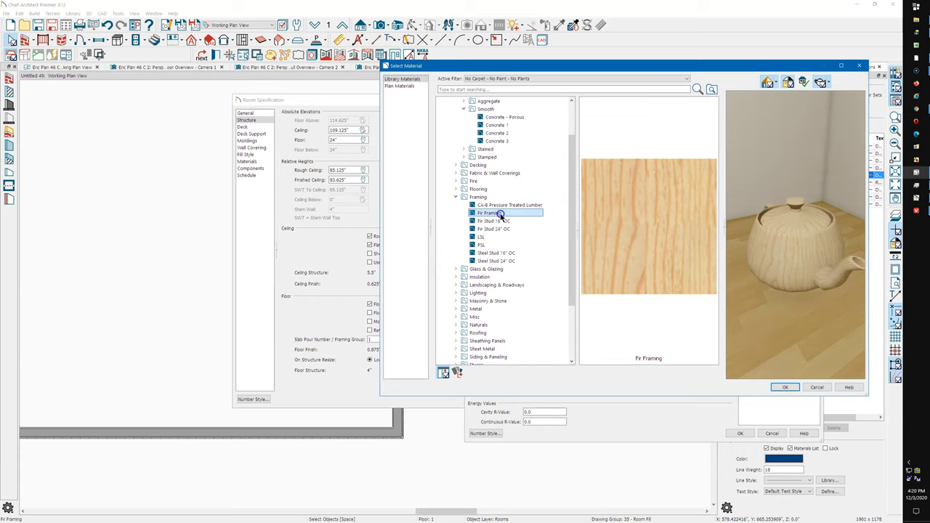
left_click(785, 386)
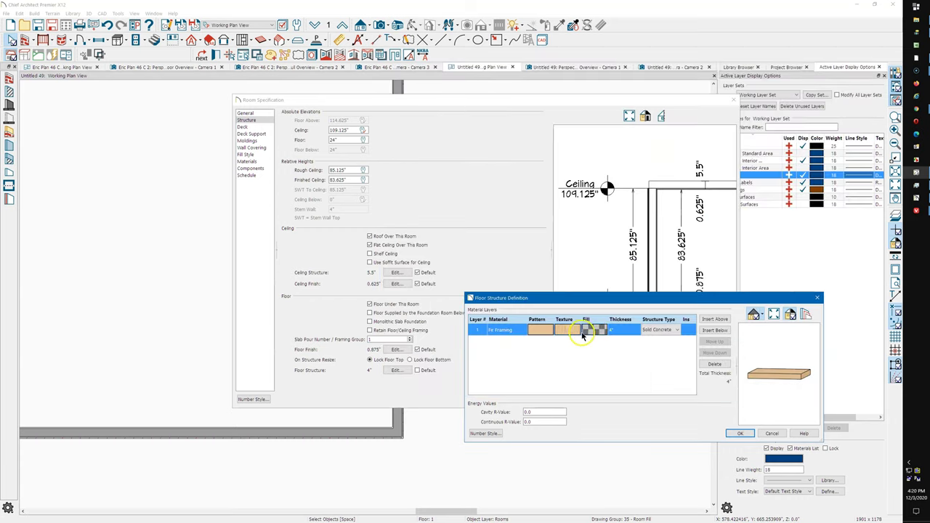
Set the Fir Framing layer to 5.5" thick with Lumber structure type and accept
left_click(628, 331)
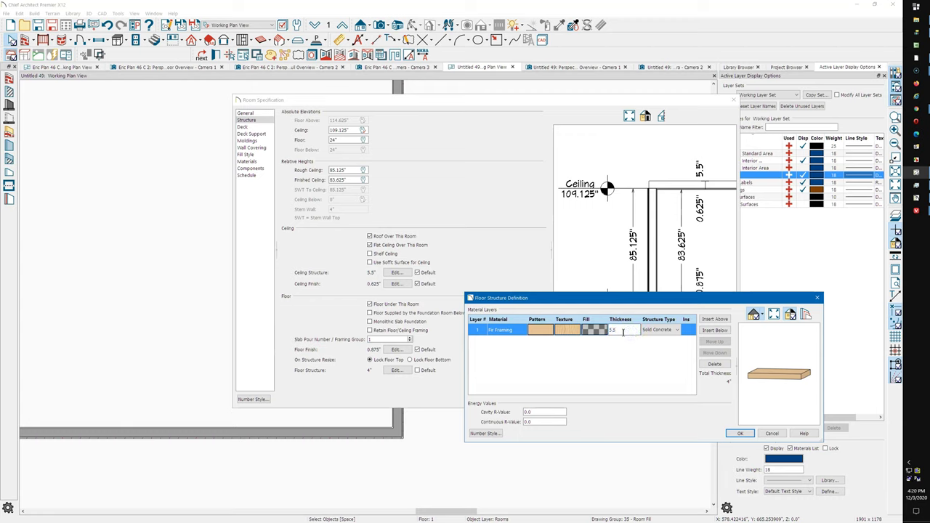
type("5.5")
left_click(660, 331)
left_click(676, 331)
left_click(673, 378)
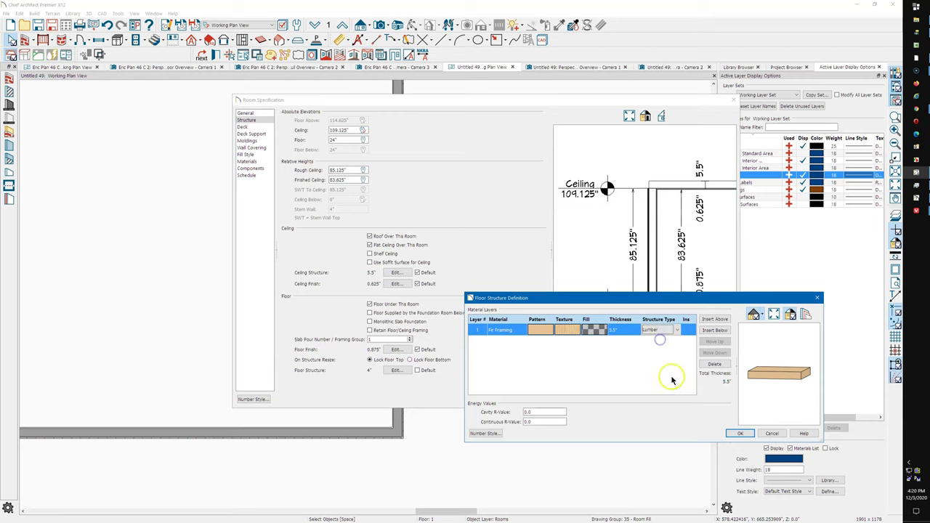
left_click(740, 434)
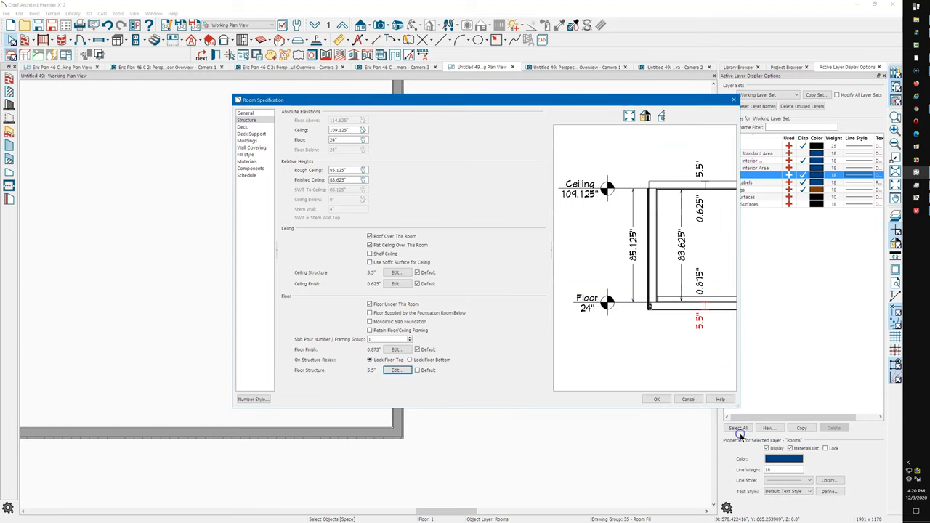
Apply the room settings and orbit the Camera 1 perspective overview around the house
left_click(656, 399)
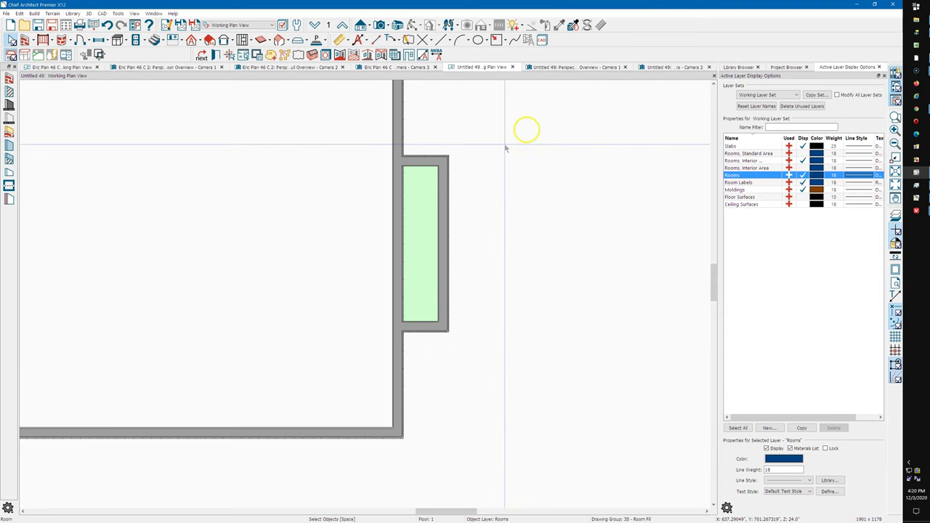
left_click(559, 67)
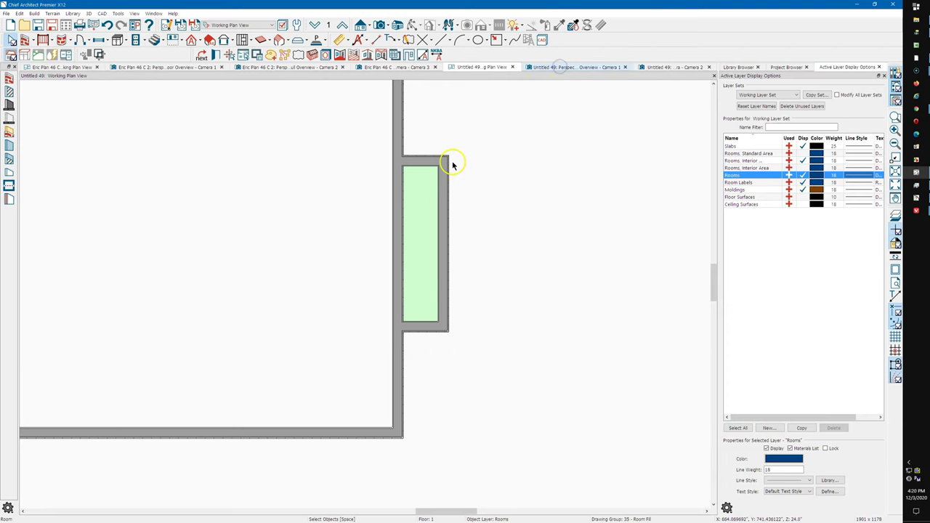
left_click_drag(438, 158, 322, 263)
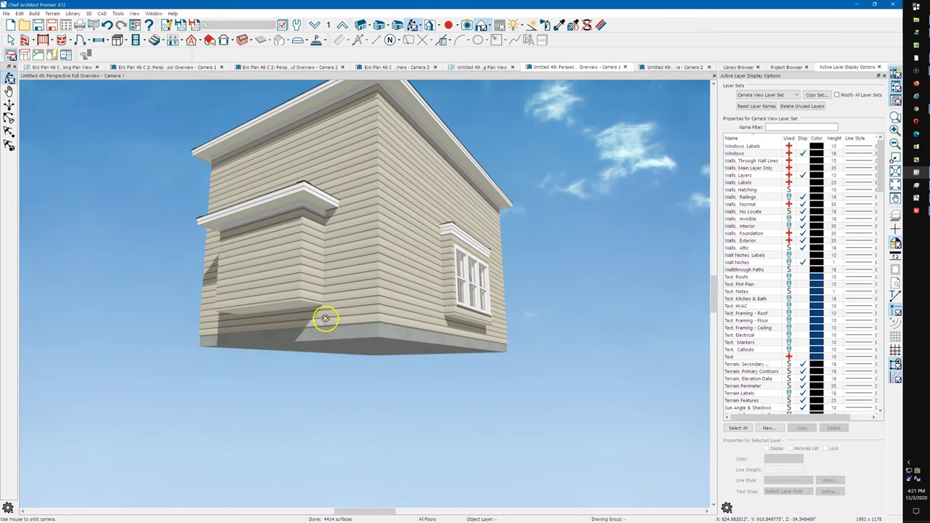
Orbit the 3D view until the bump-out's front wall faces head-on
left_click_drag(239, 263, 311, 272)
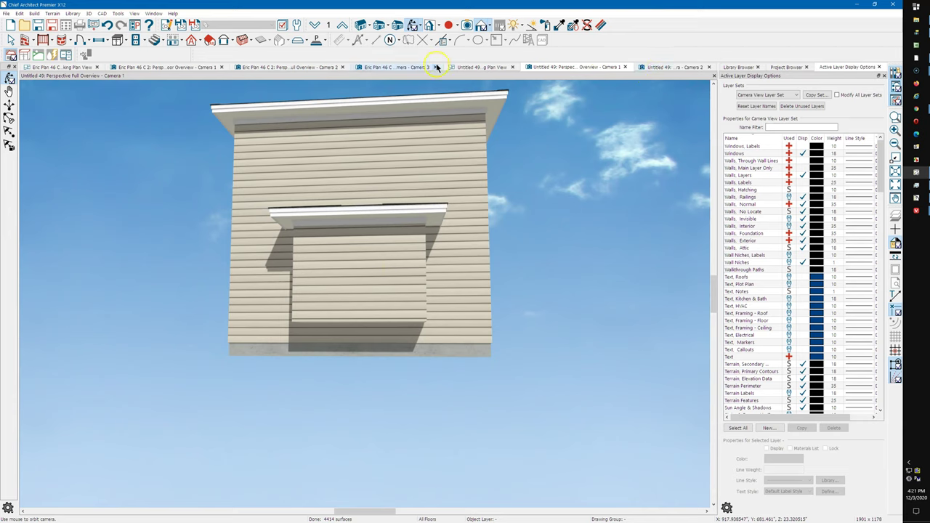
Place three standard windows side by side across the bump-out's front wall
left_click(104, 42)
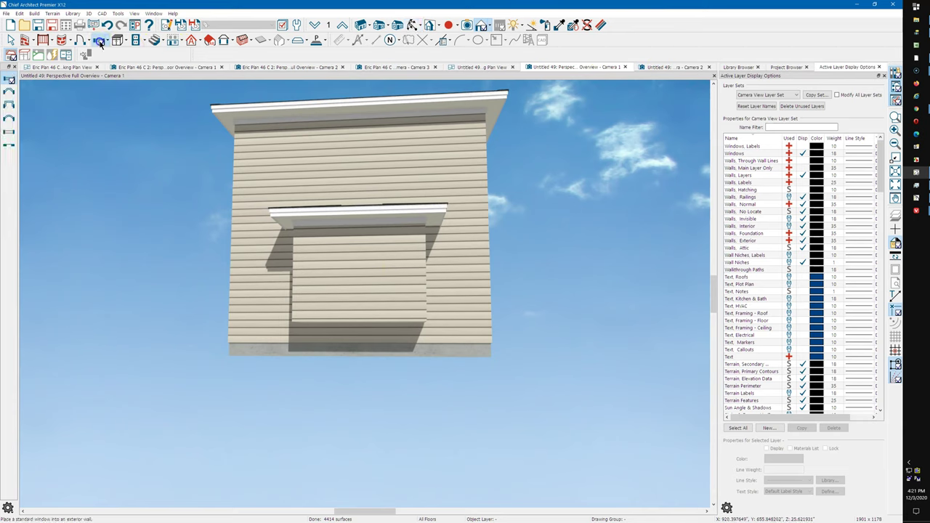
left_click(313, 276)
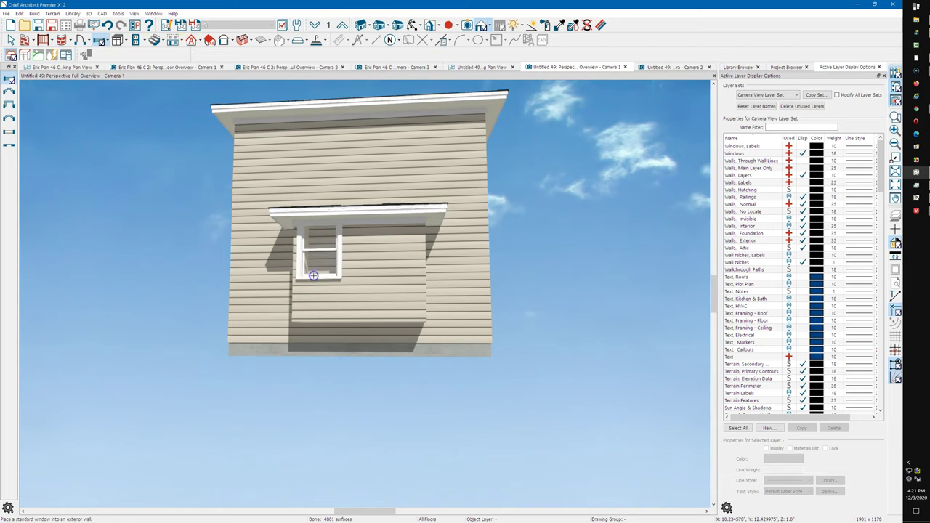
left_click(350, 264)
left_click(403, 266)
key("space")
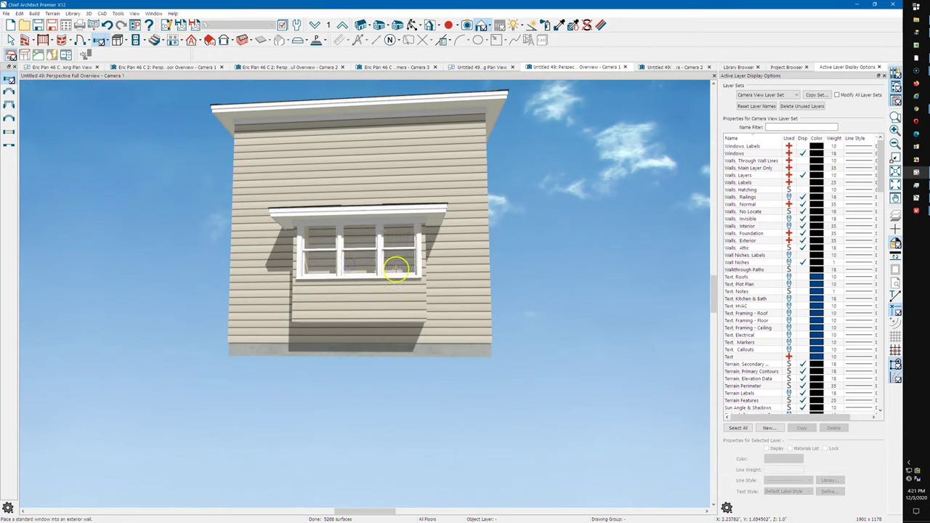
Lower the left window on the wall and match the other two windows to it
scroll(304, 256, "up", 4)
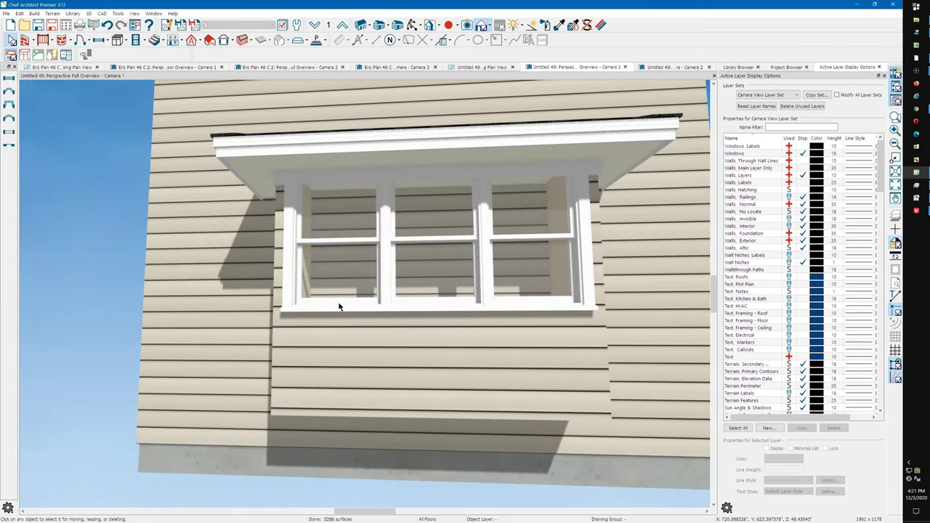
left_click(337, 306)
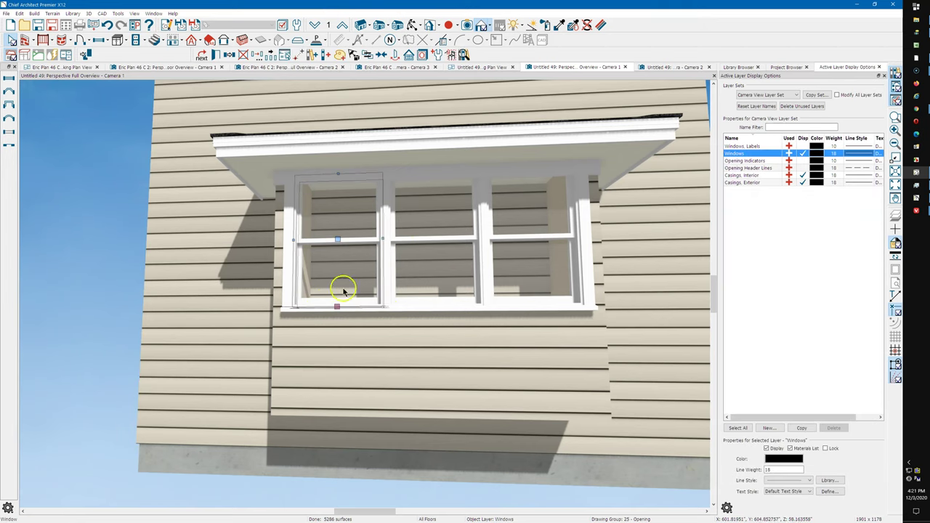
left_click_drag(336, 239, 338, 285)
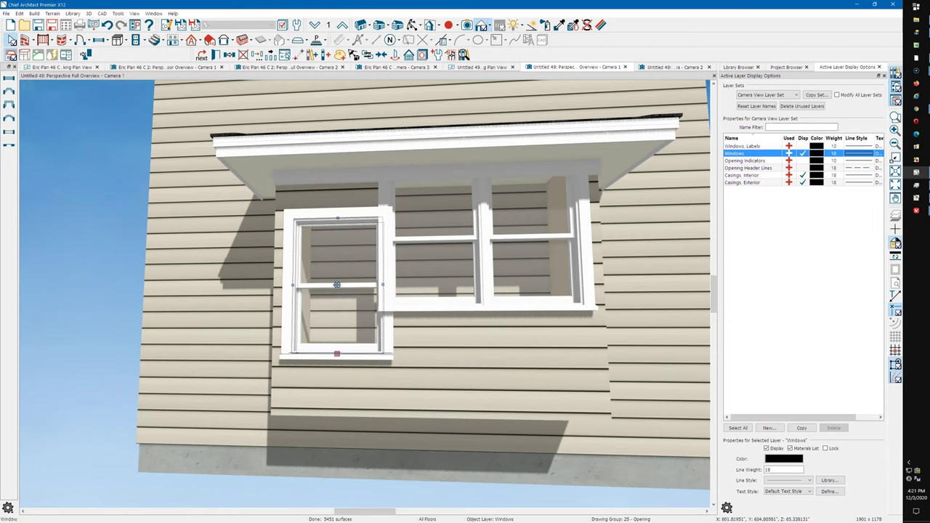
left_click(559, 27)
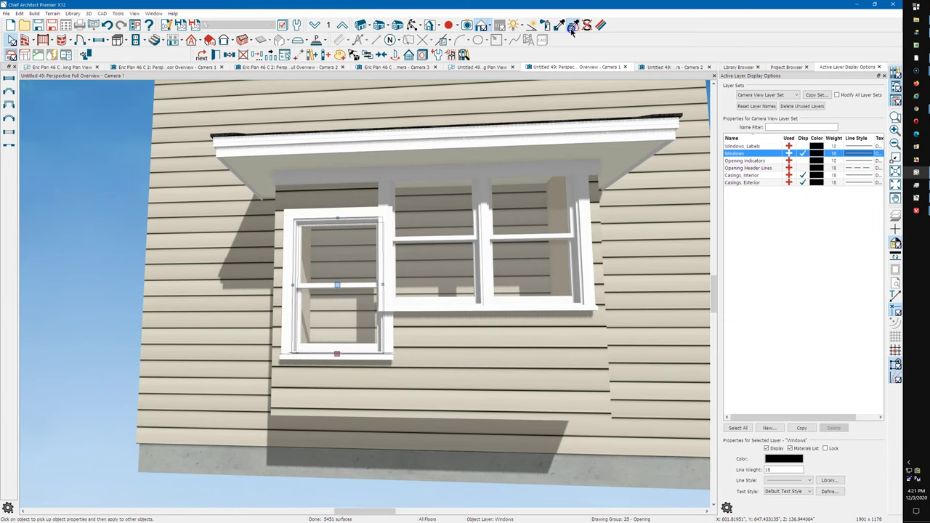
left_click(412, 286)
left_click(515, 274)
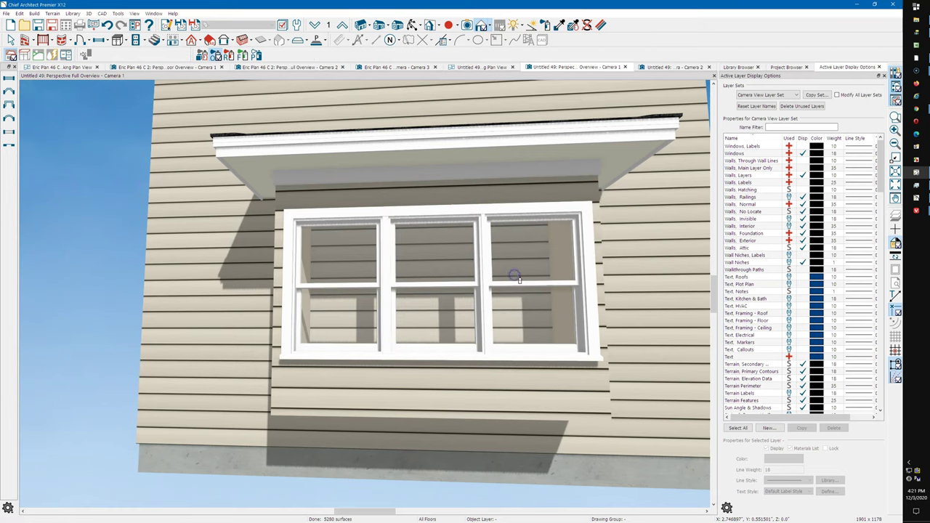
key("Escape")
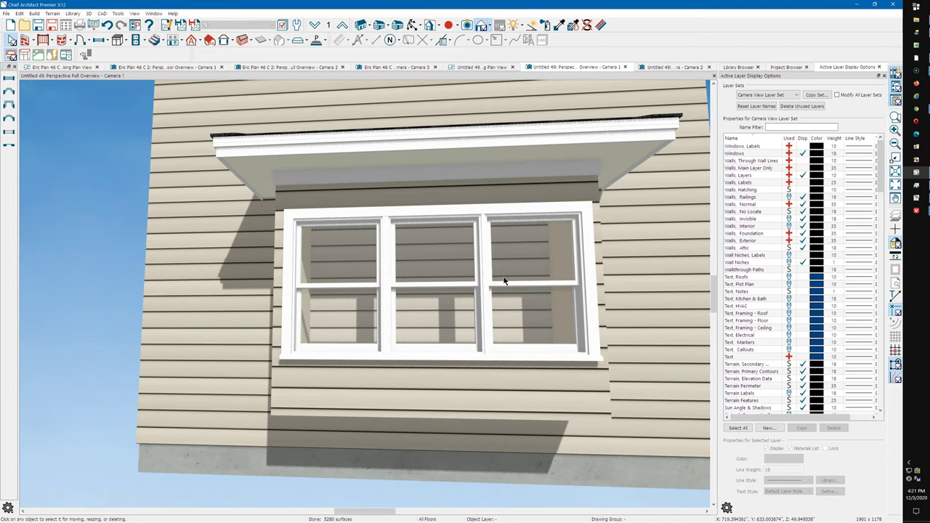
Switch to the Camera 2 interior view and orbit toward the room's back wall
left_click_drag(428, 274, 392, 303)
left_click(654, 67)
left_click_drag(395, 266, 556, 266)
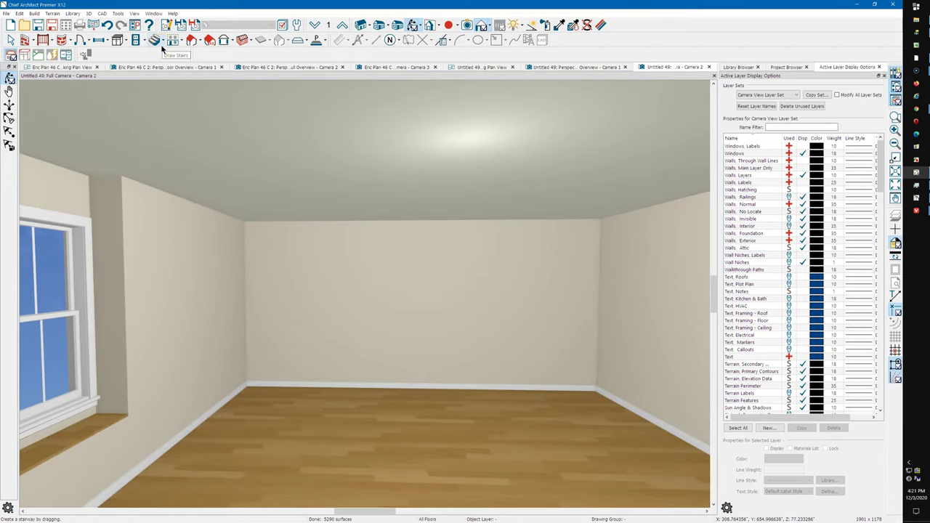
Place a pass-through opening on the back wall and zoom in on it
left_click(106, 40)
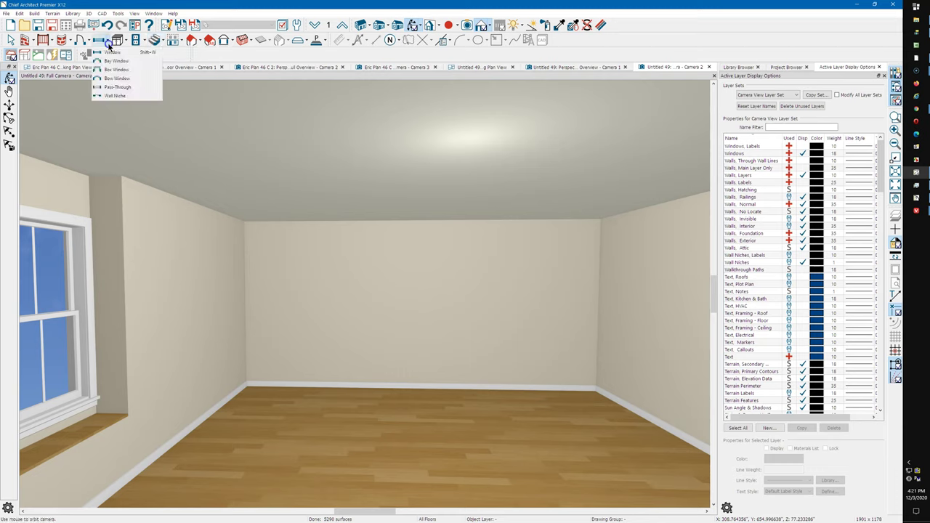
left_click(137, 88)
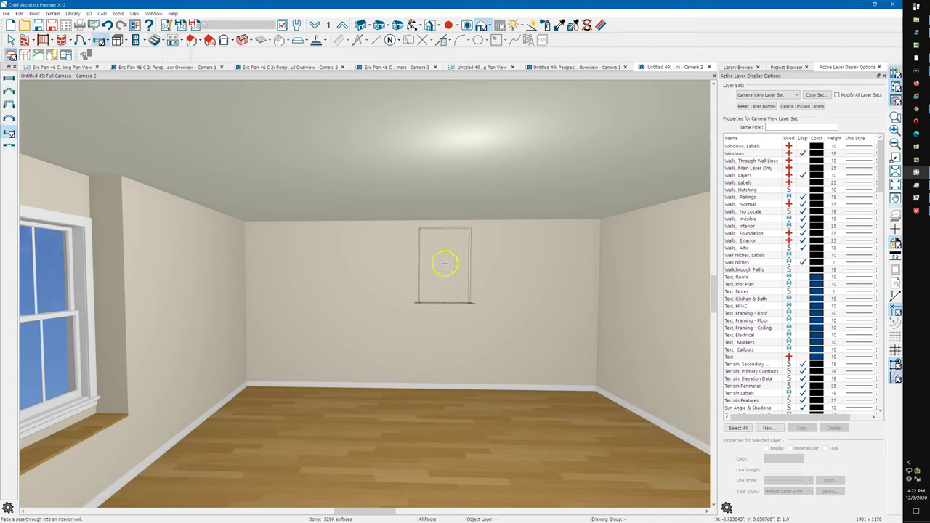
left_click(423, 302)
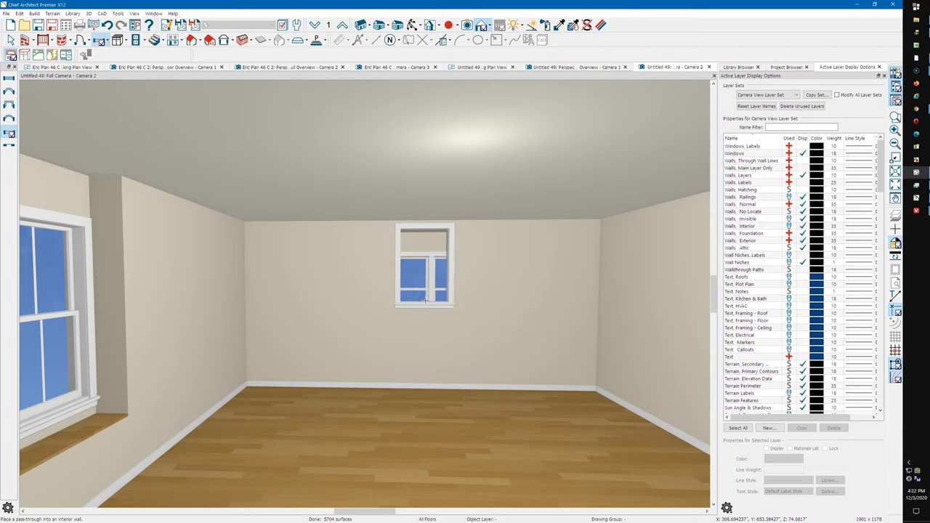
key("space")
scroll(425, 298, "up", 10)
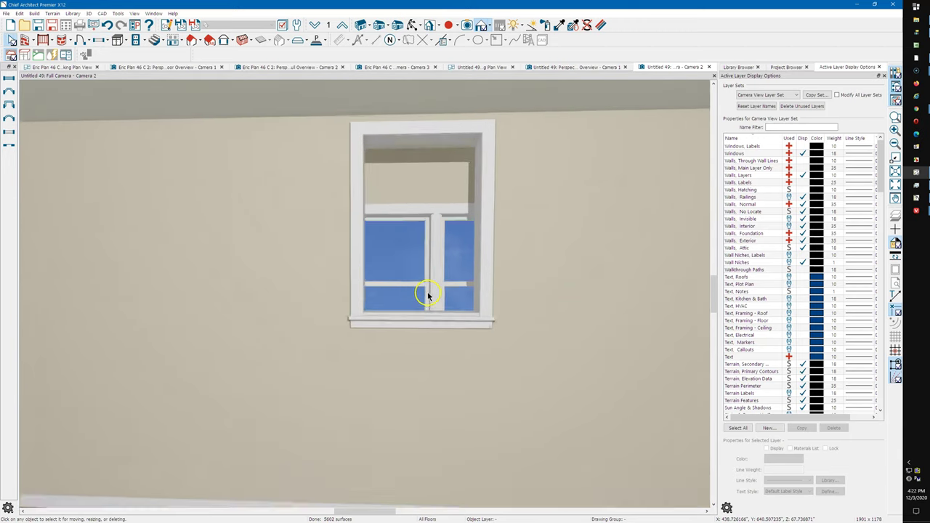
Turn off the pass-through's interior casing, interior sill and frame in Window Specification
left_click(324, 307)
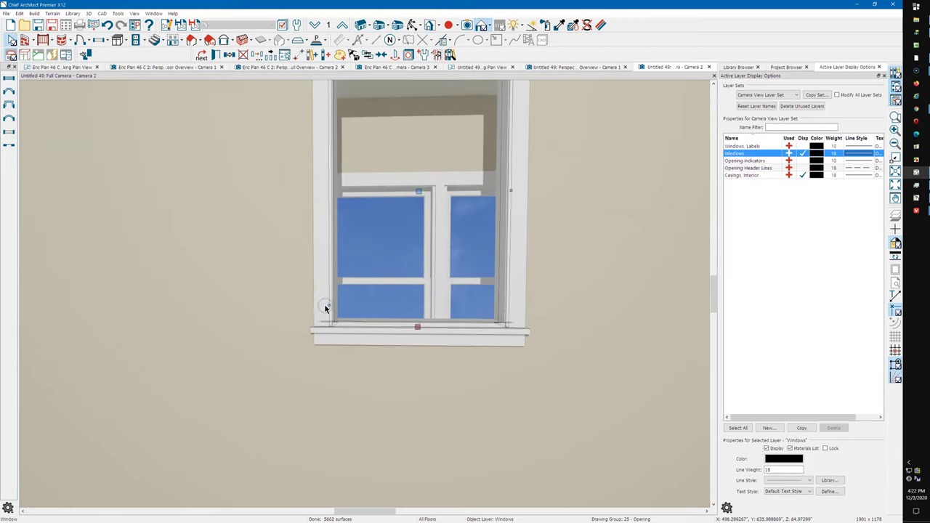
double_click(325, 308)
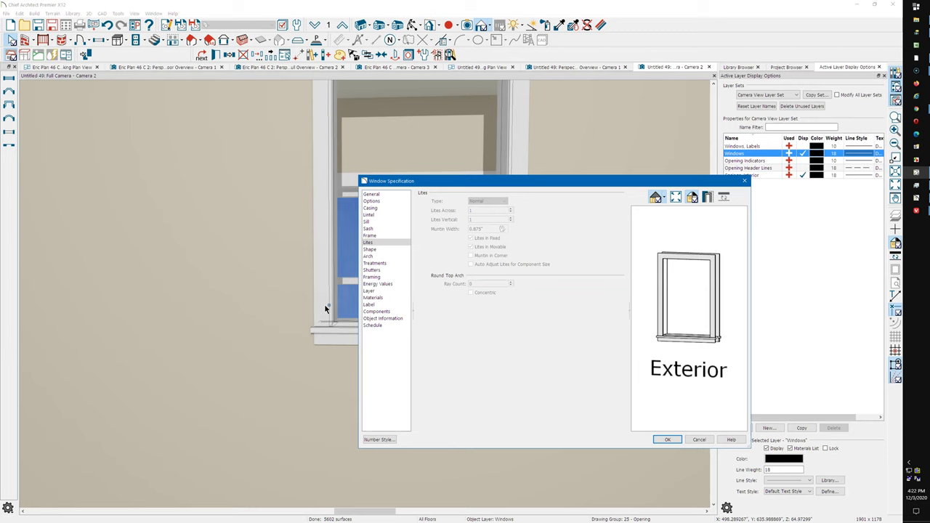
left_click(383, 208)
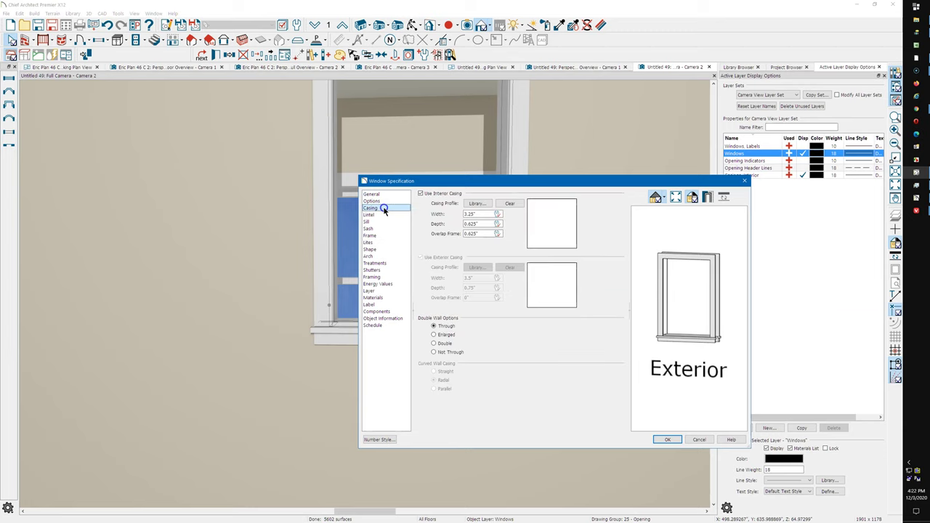
left_click(422, 193)
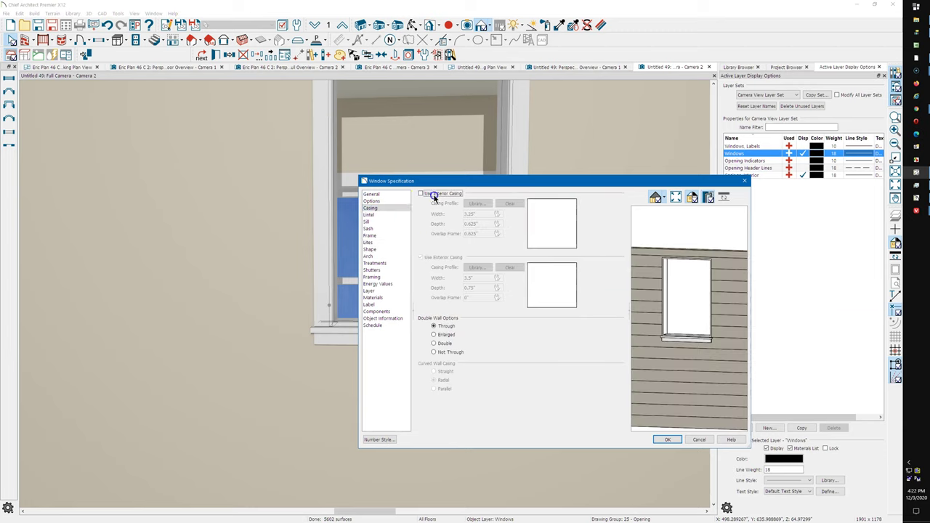
left_click(371, 222)
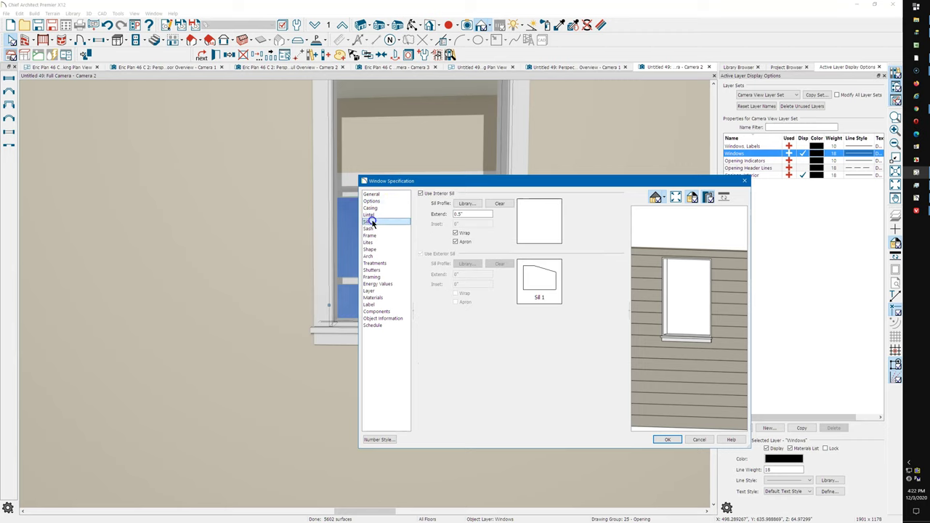
left_click(422, 194)
left_click(388, 237)
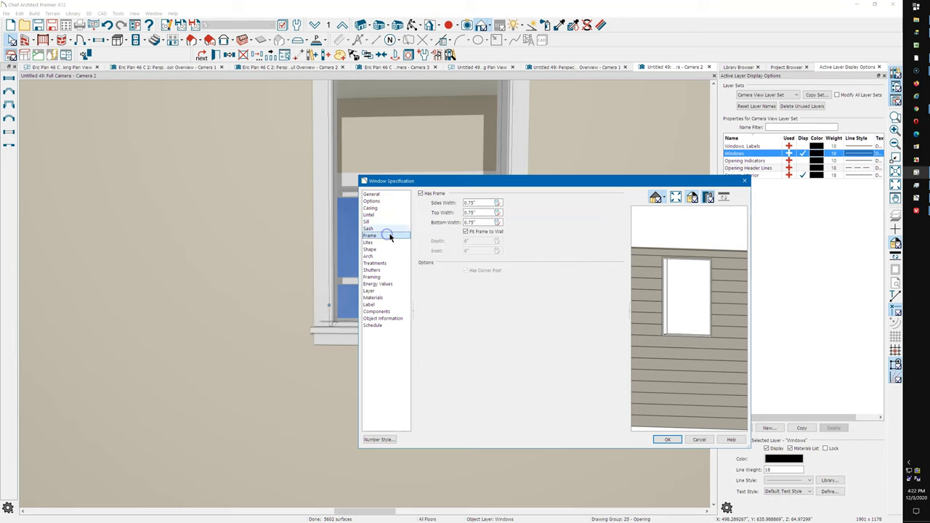
left_click(430, 197)
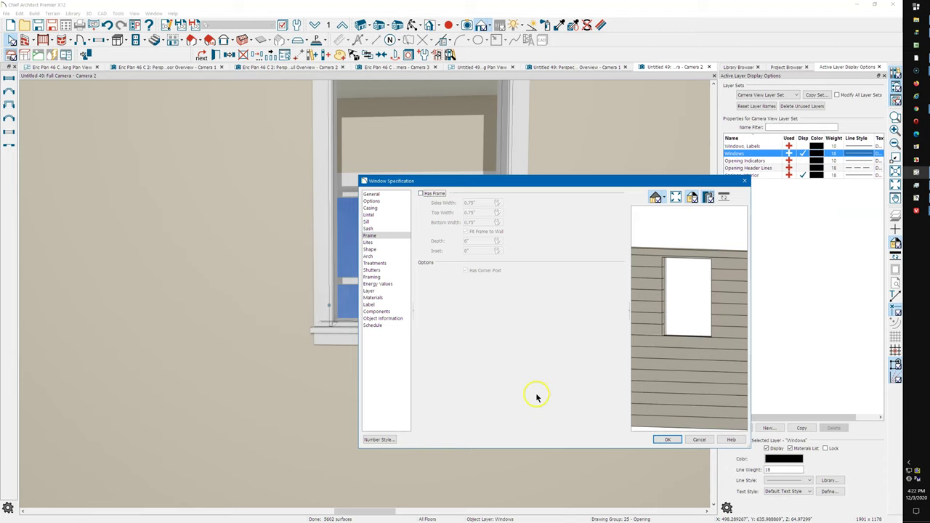
Apply the window changes and drag the opening's bottom edge down
left_click(667, 440)
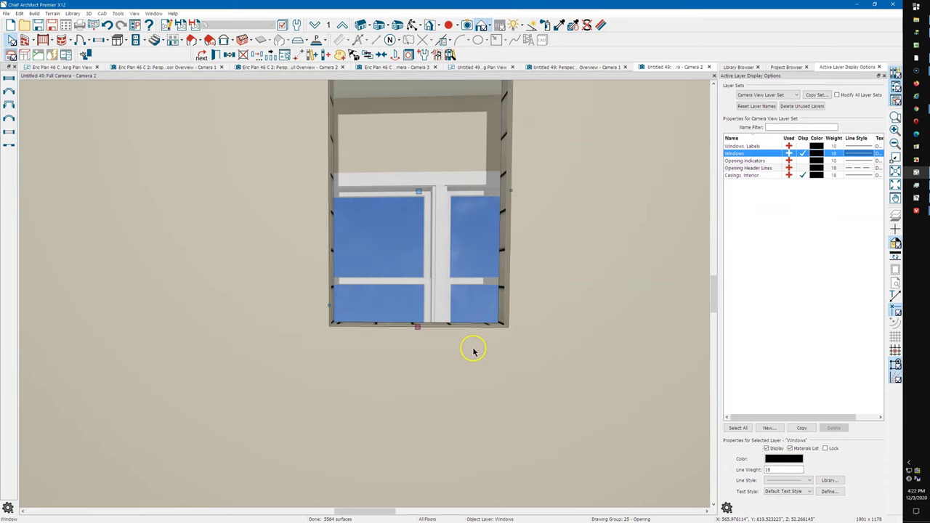
left_click_drag(415, 326, 407, 469)
scroll(296, 286, "down", 4)
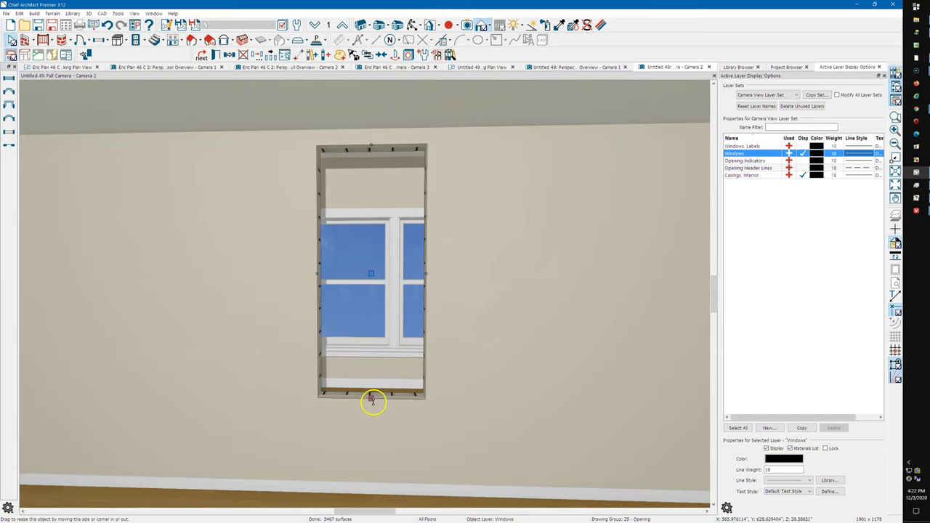
mouse_move(372, 402)
left_mouse_down()
mouse_move(371, 420)
mouse_move(371, 407)
left_mouse_up()
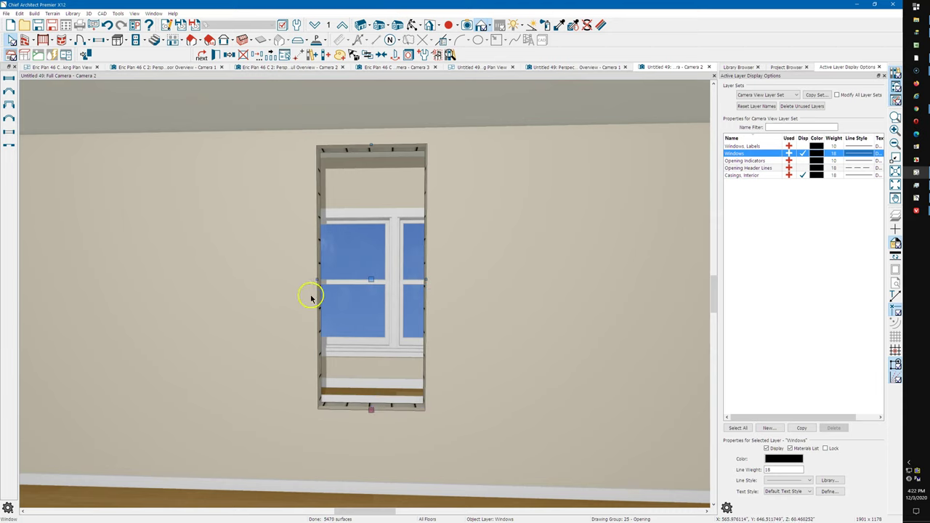
Widen the opening to the left and right and raise its top edge
left_click_drag(316, 281, 306, 279)
left_click_drag(370, 156, 367, 131)
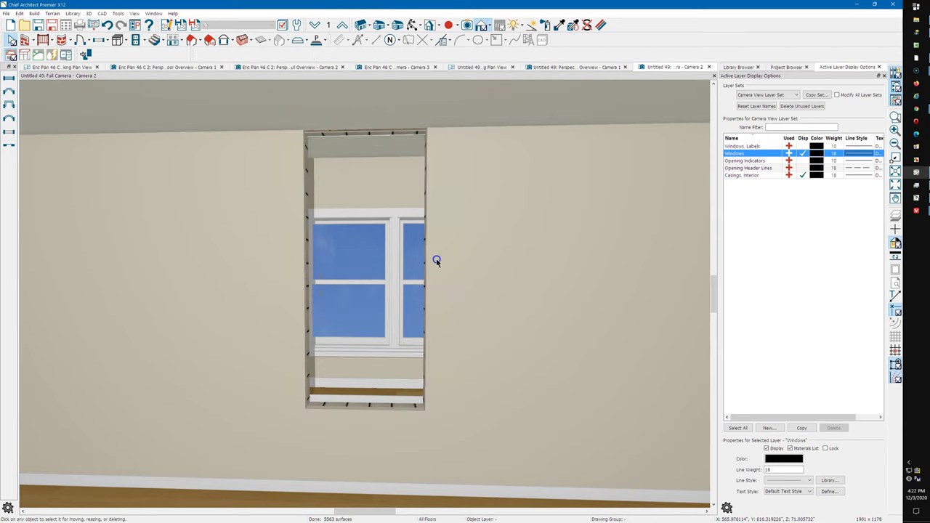
left_click_drag(427, 269, 463, 269)
Orbit the camera to view the enlarged opening at an angle
key("Escape")
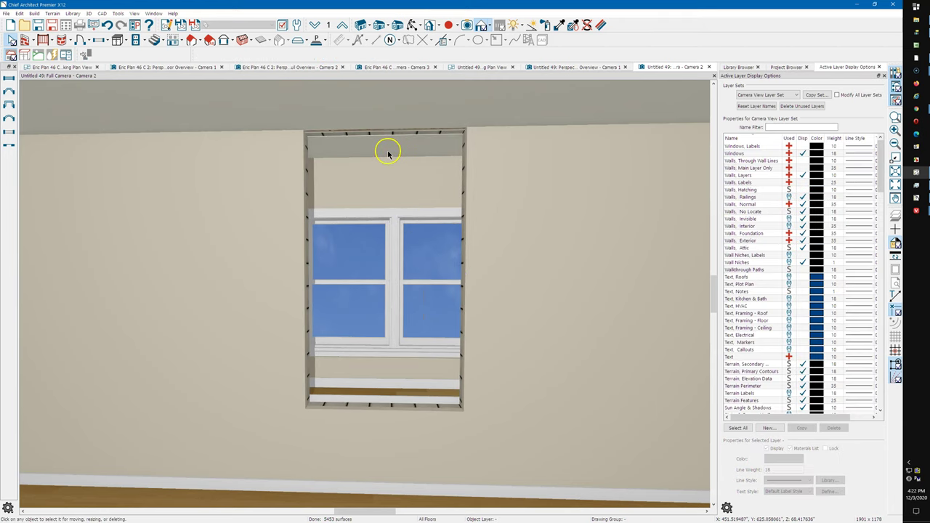
left_click(412, 25)
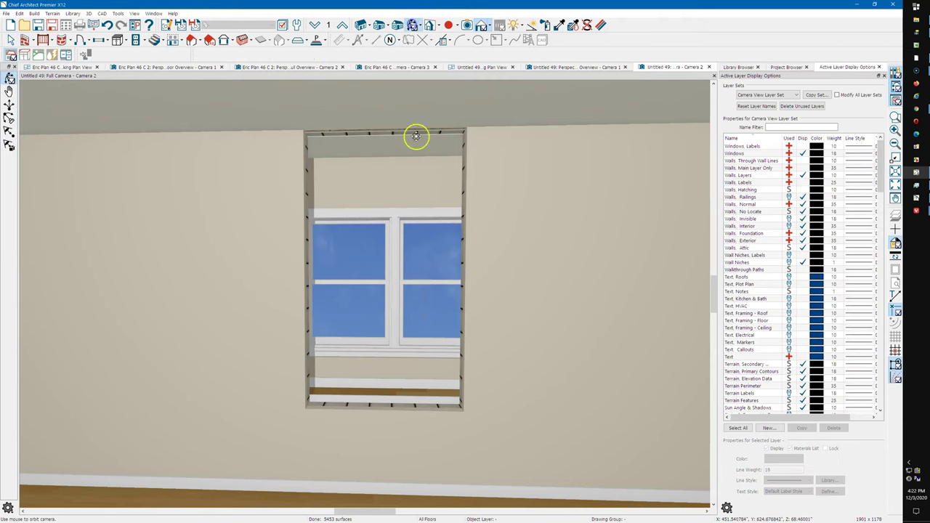
left_click_drag(414, 137, 389, 325)
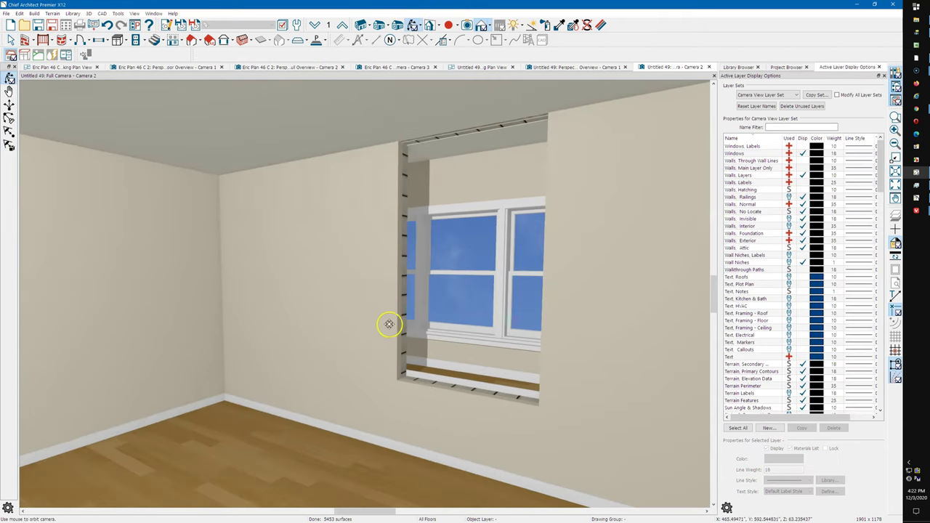
key("space")
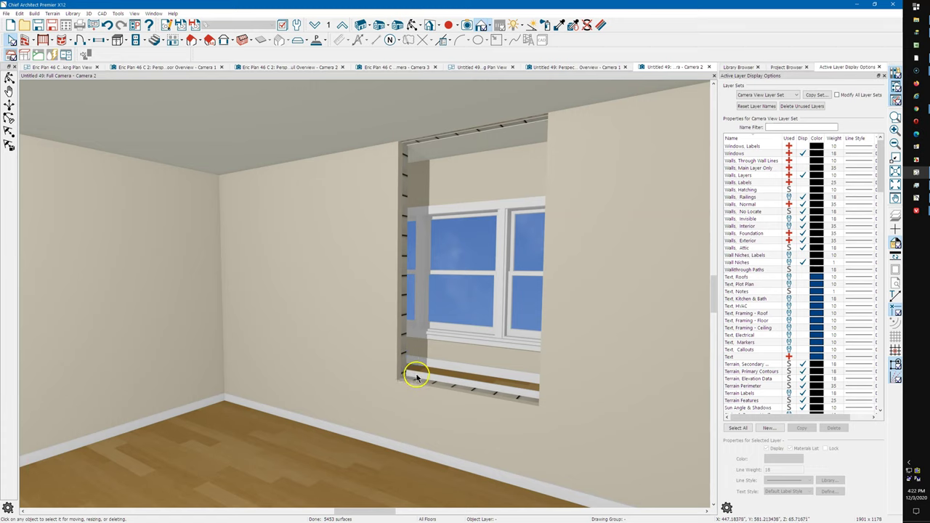
scroll(509, 385, "up", 3)
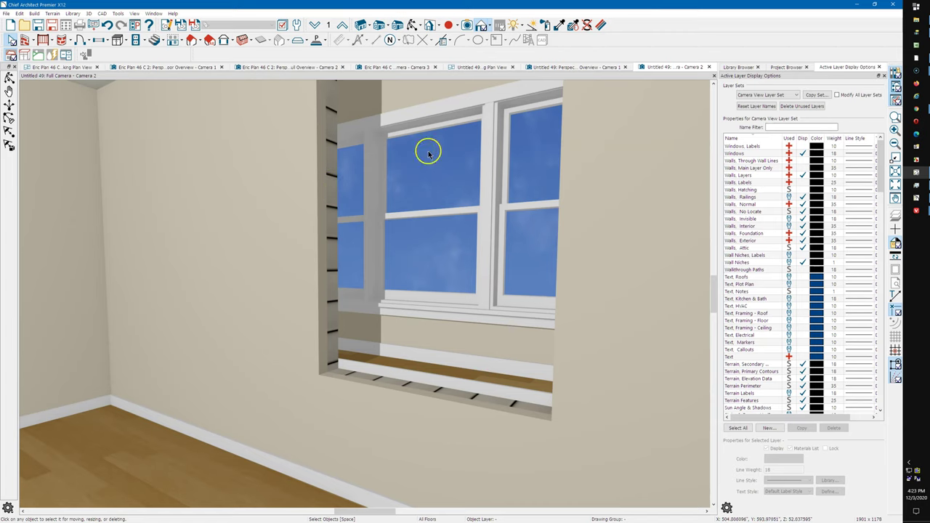
In the working plan view, break the pass-through wall at the upper bay junction
left_click(478, 68)
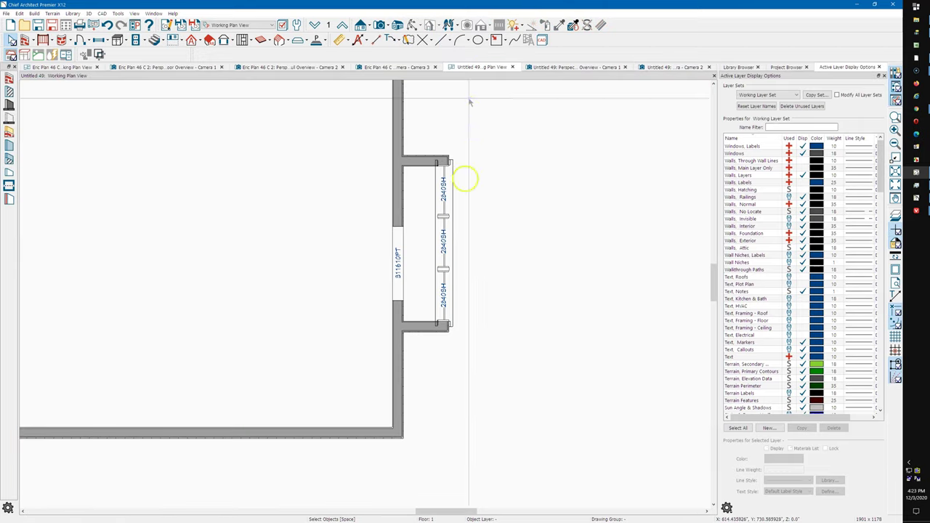
scroll(395, 205, "up", 3)
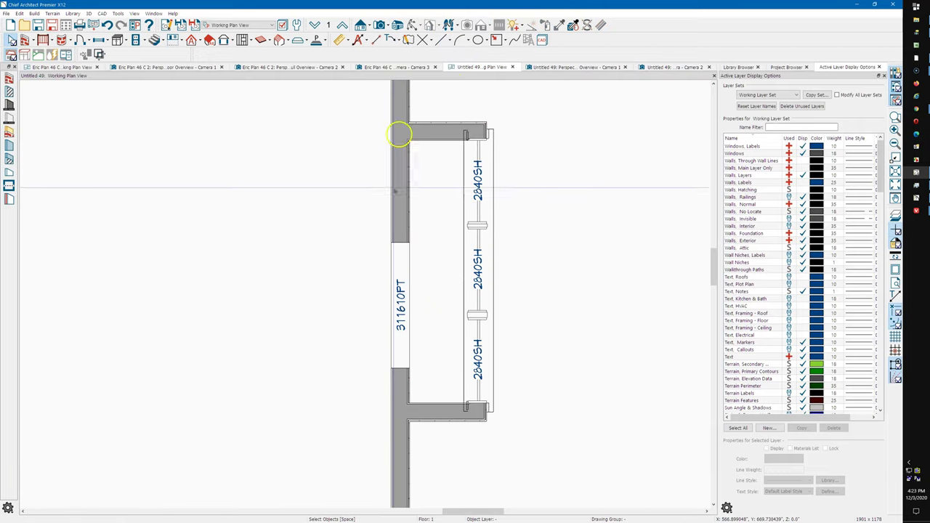
left_click(400, 201)
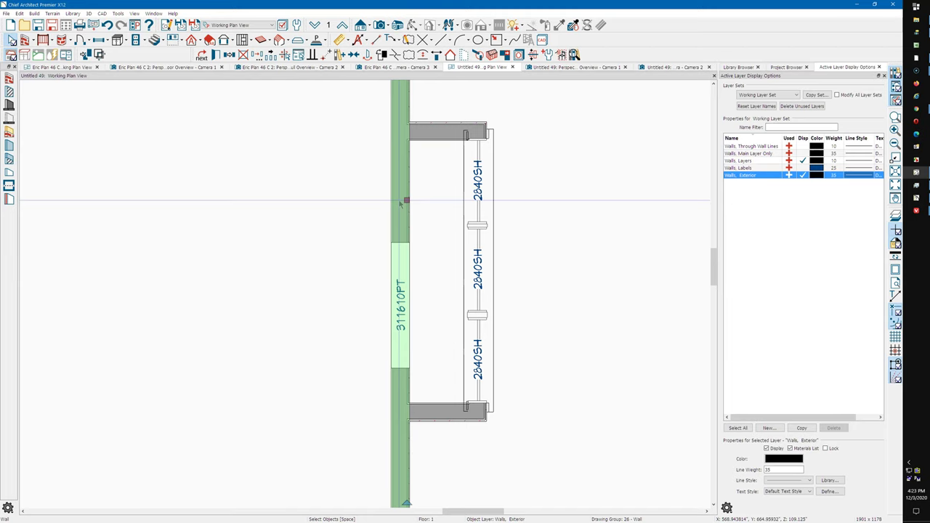
left_click(405, 134)
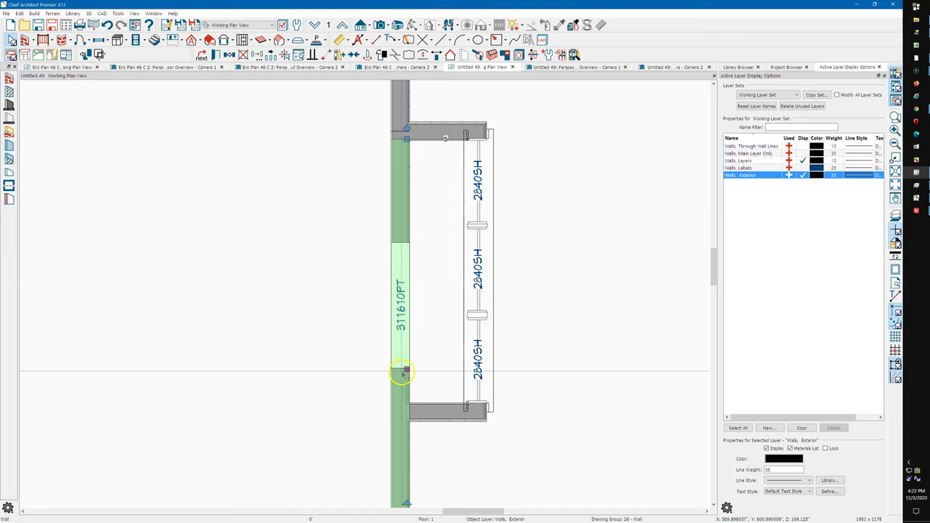
Break the wall at the lower bay junction and open the bay segment's specifications
left_click(401, 409)
key("Escape")
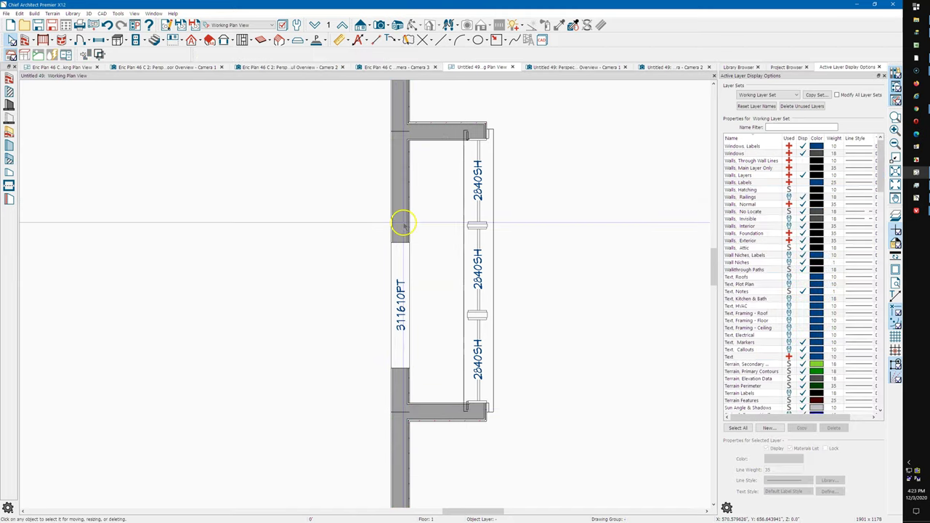
left_click(403, 223)
double_click(403, 223)
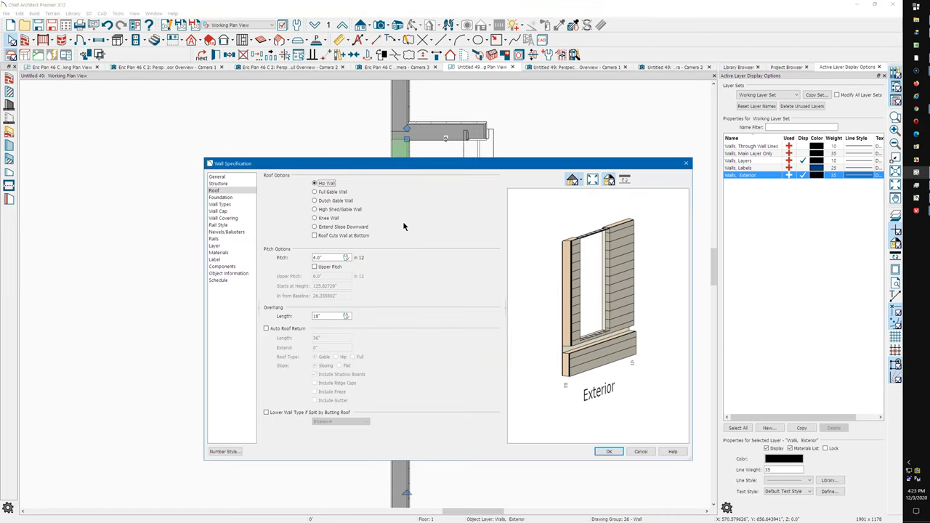
Make the bay segment a pony wall with Interior-4 as the upper wall type
left_click(226, 204)
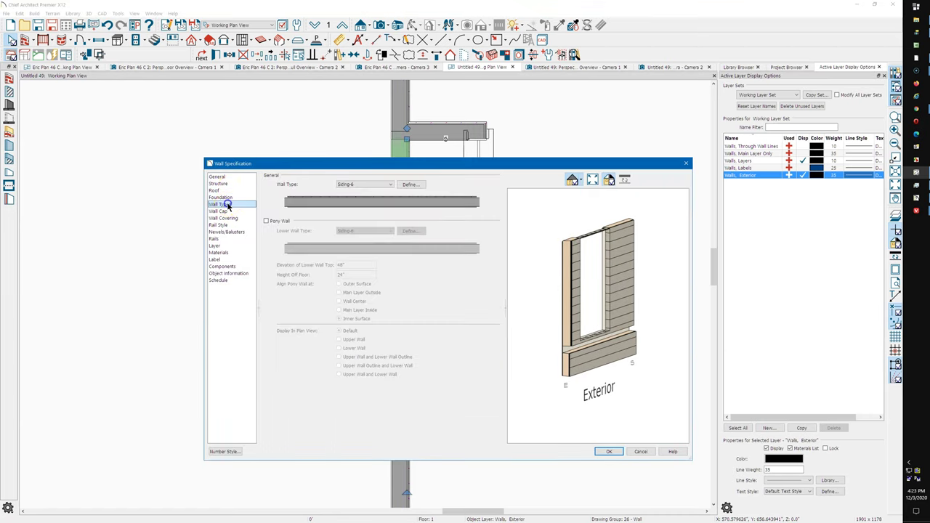
left_click(266, 220)
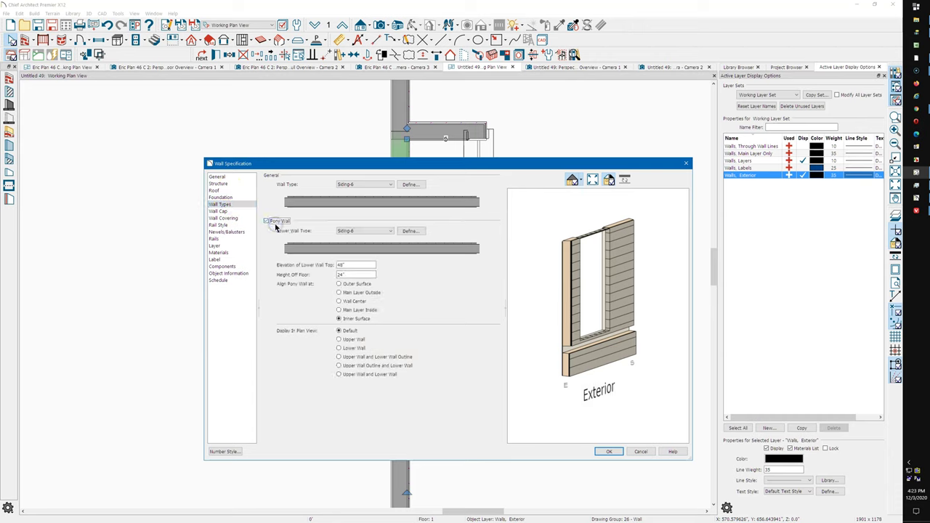
left_click(375, 185)
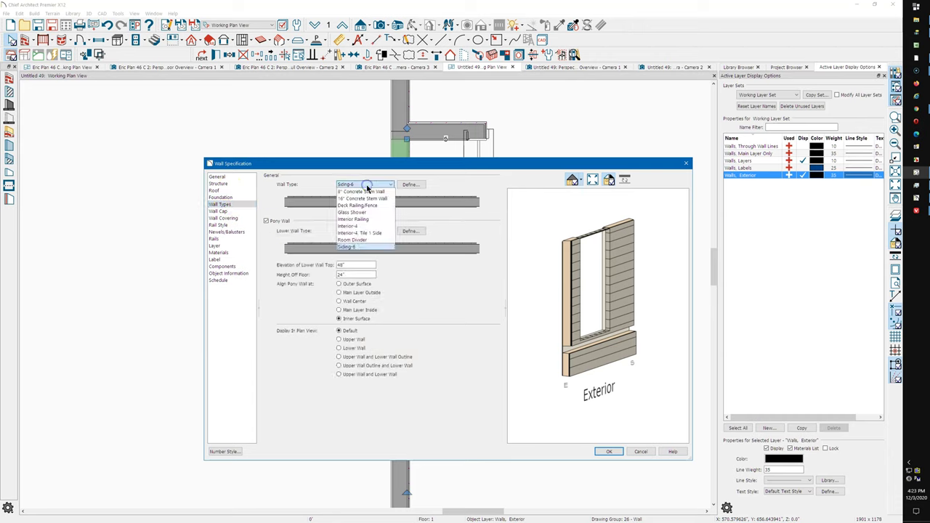
left_click(372, 226)
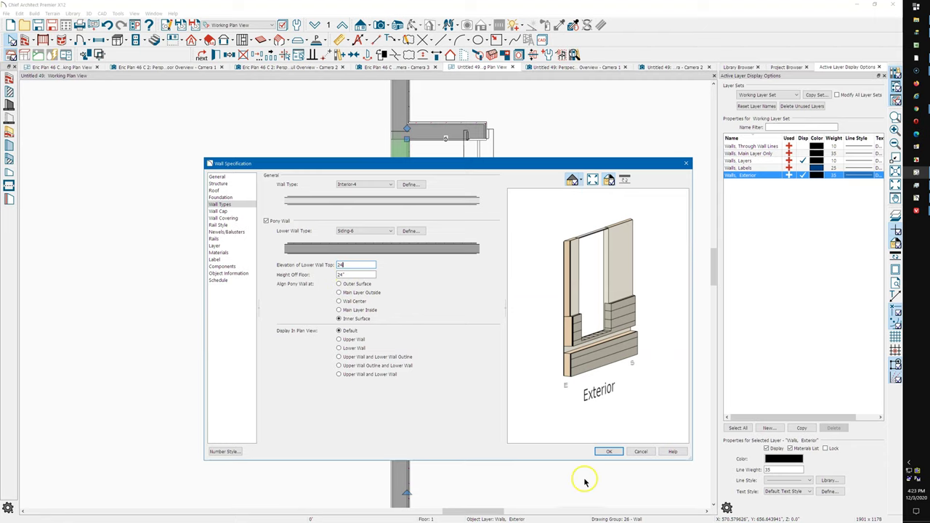
Apply the pony wall settings and slide the pass-through opening along the wall
left_click(609, 452)
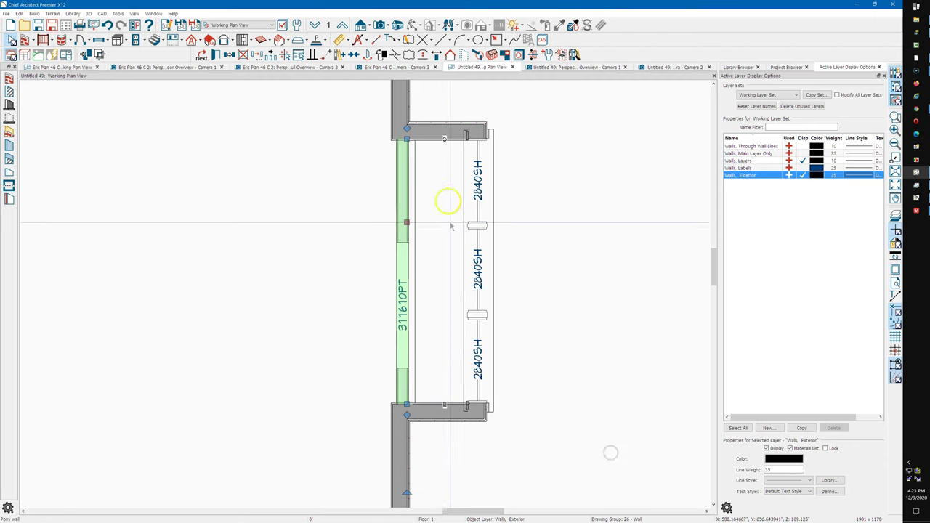
left_click(408, 216)
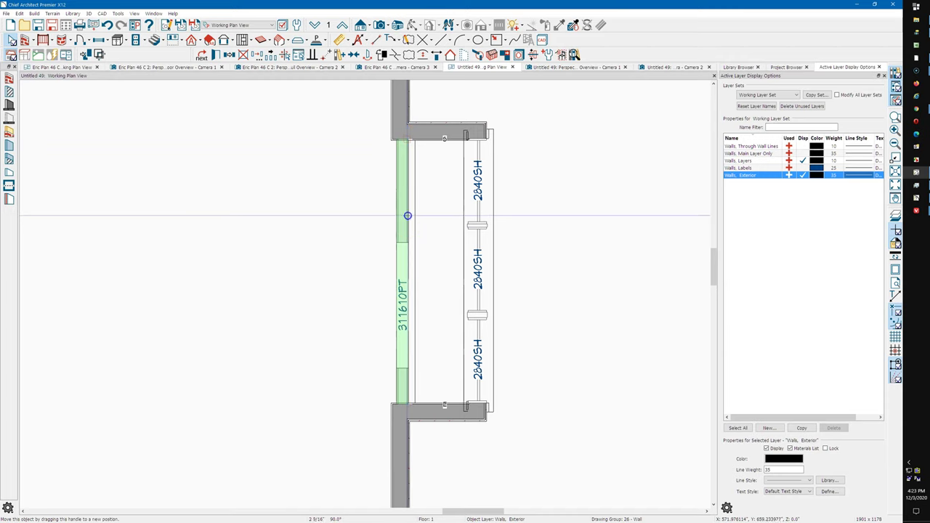
left_click_drag(407, 216, 393, 139)
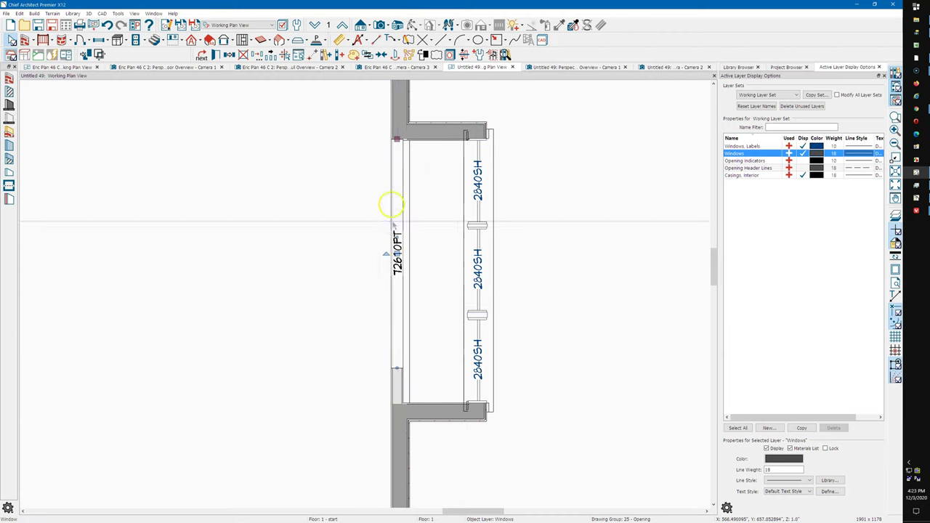
Stretch the pass-through's ends to the wall corners so it becomes 82610PT spanning the bay
scroll(396, 126, "up", 4)
scroll(394, 146, "up", 3)
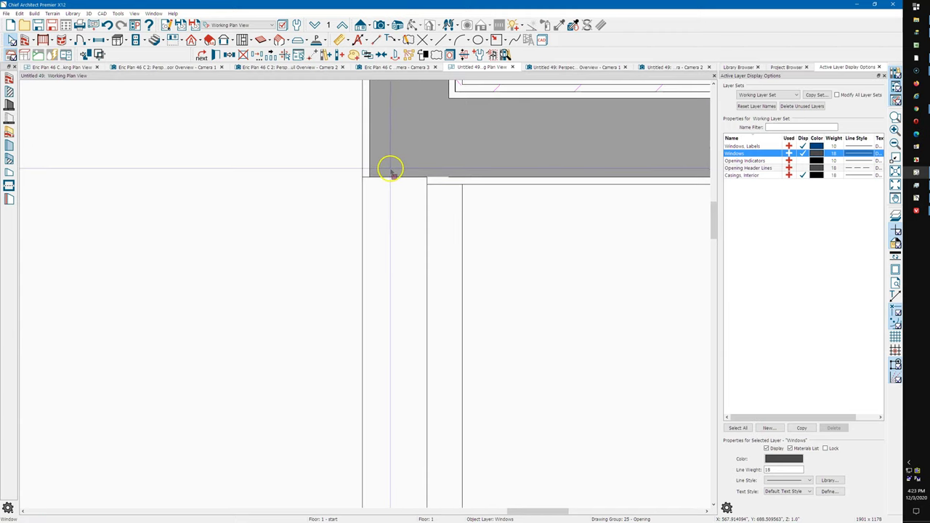
left_click_drag(395, 175, 429, 182)
scroll(405, 137, "down", 5)
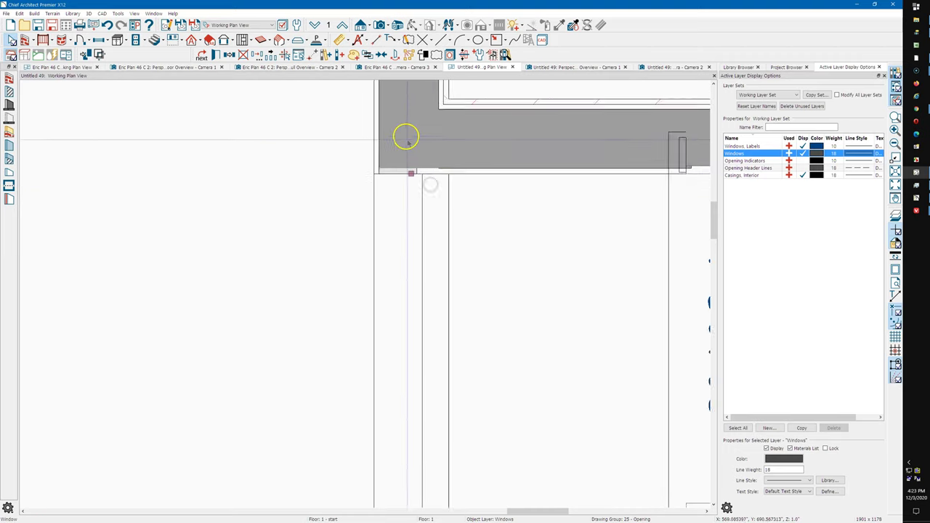
scroll(409, 442, "up", 5)
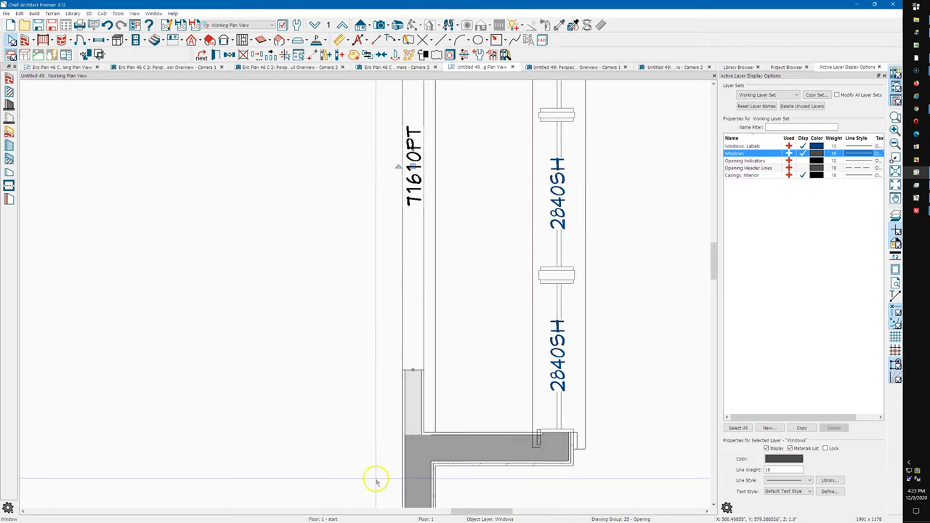
left_click_drag(444, 254, 472, 383)
left_click(453, 383)
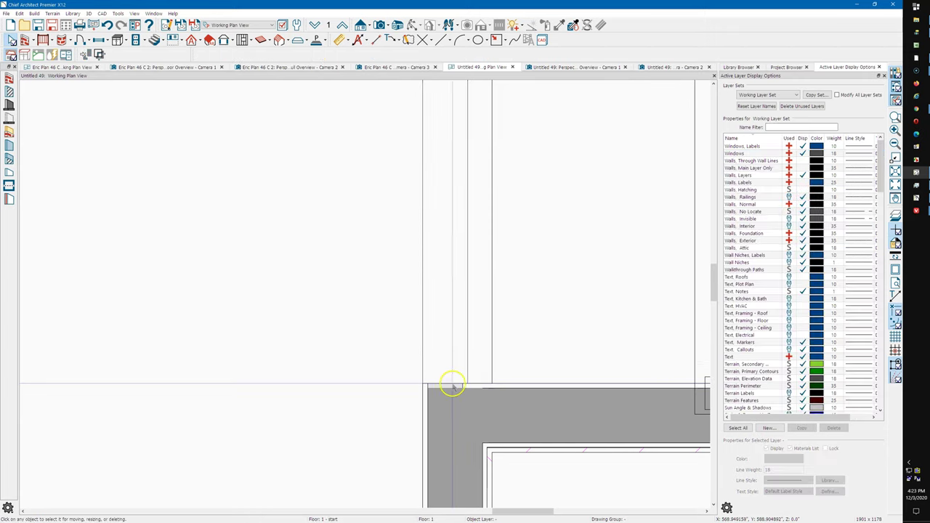
scroll(373, 343, "down", 3)
scroll(375, 347, "down", 5)
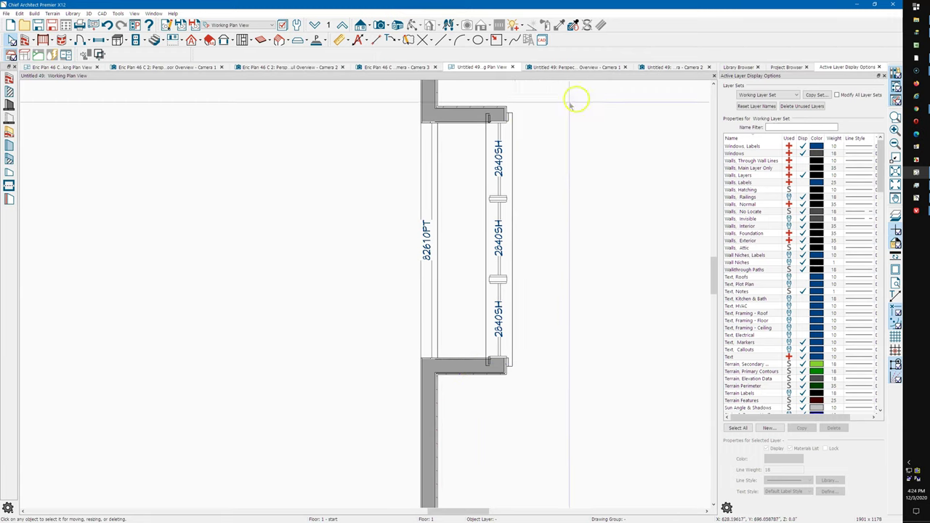
In the interior Camera 2 view, raise the pass-through opening's top edge
left_click(670, 68)
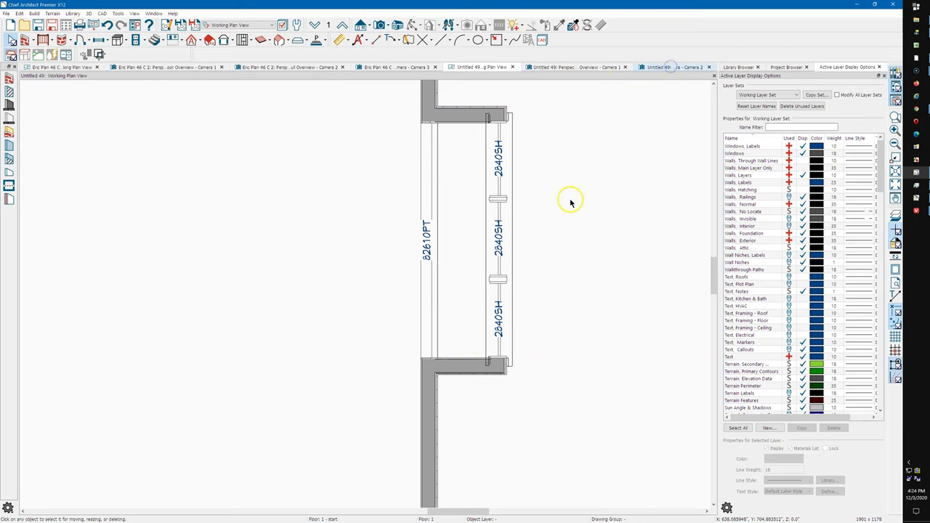
scroll(396, 341, "down", 1)
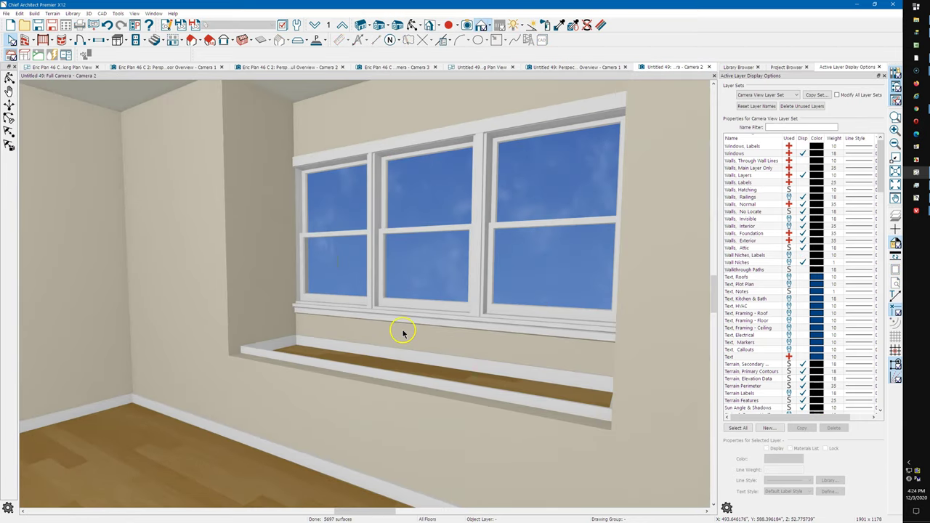
scroll(396, 330, "down", 1)
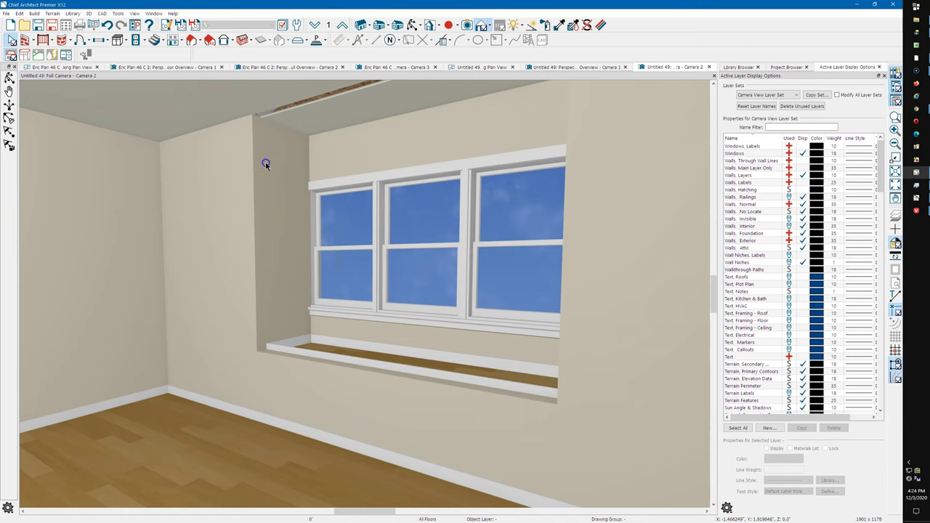
left_click(266, 165)
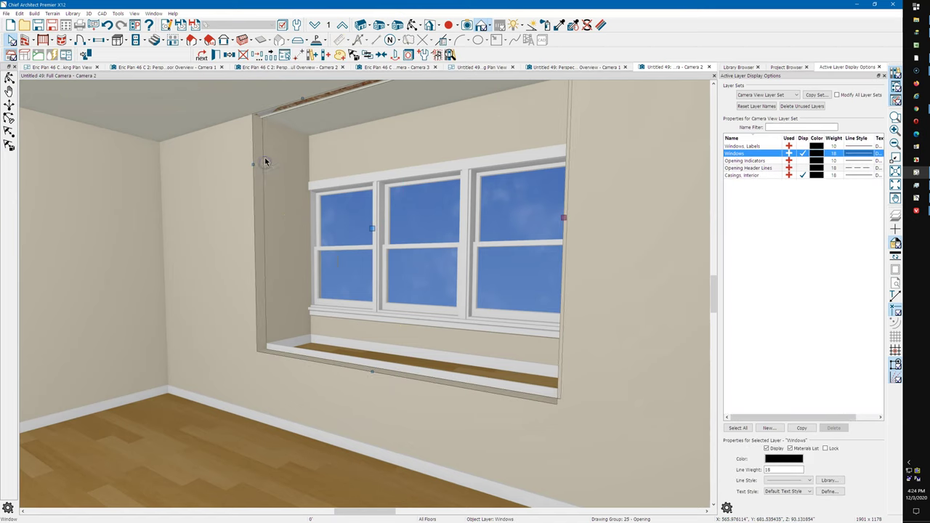
scroll(254, 318, "down", 2)
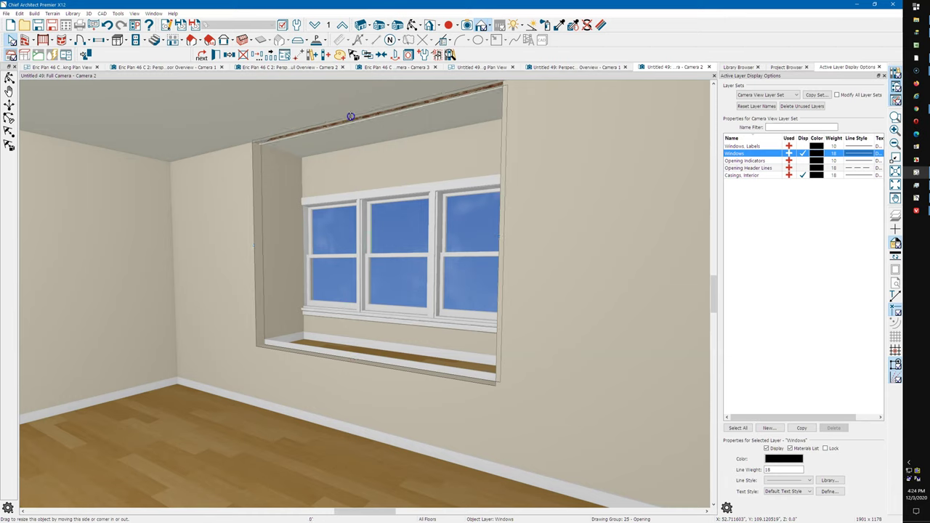
left_click_drag(351, 116, 347, 121)
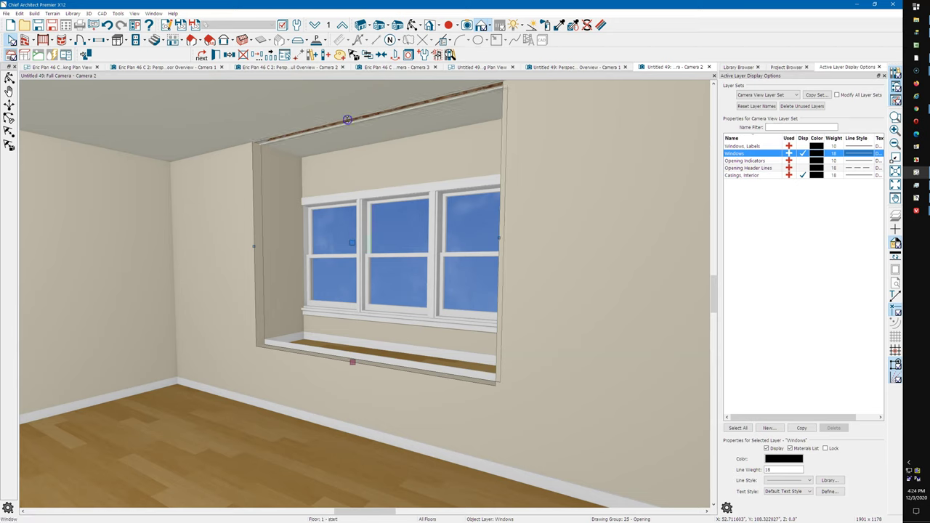
key("Escape")
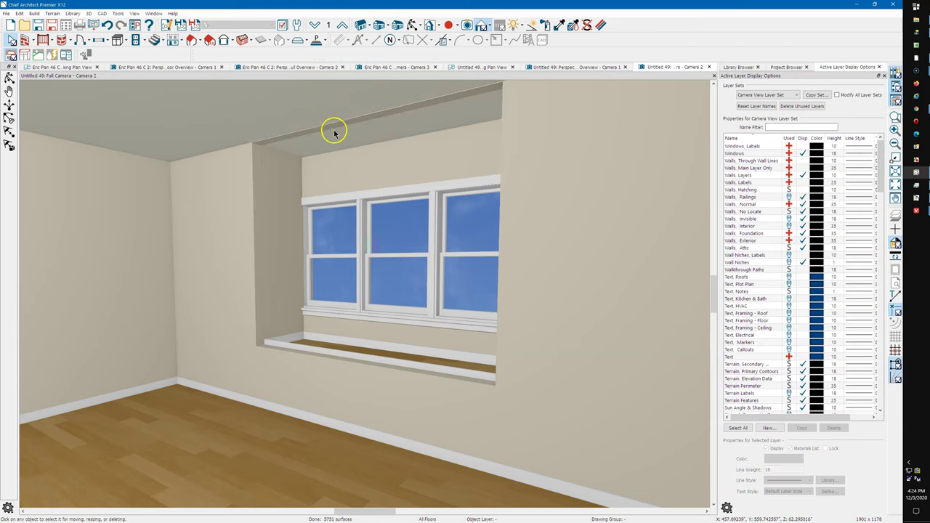
Set the opening's top edge at the ceiling and deselect it so the model rebuilds
left_click(335, 131)
mouse_move(349, 114)
left_mouse_down()
mouse_move(347, 138)
mouse_move(354, 116)
mouse_move(344, 120)
left_mouse_up()
left_click(264, 170)
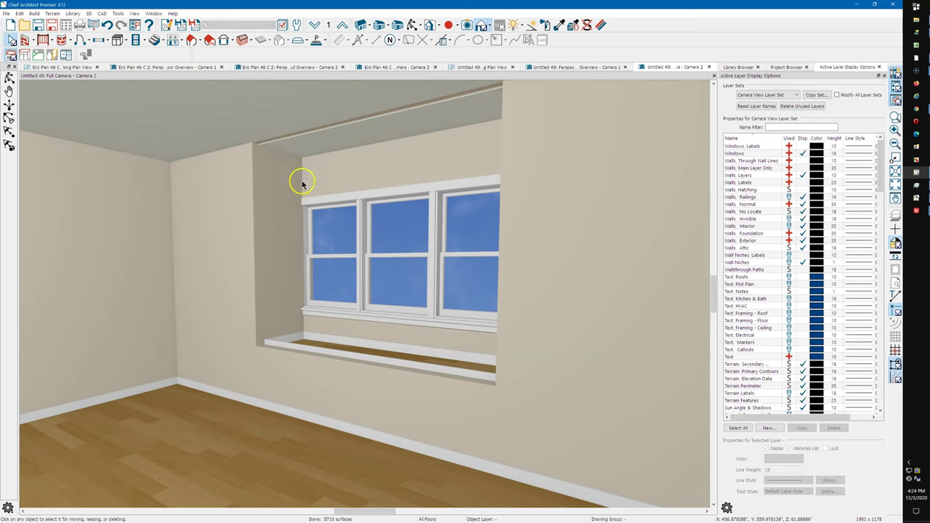
left_click(276, 358)
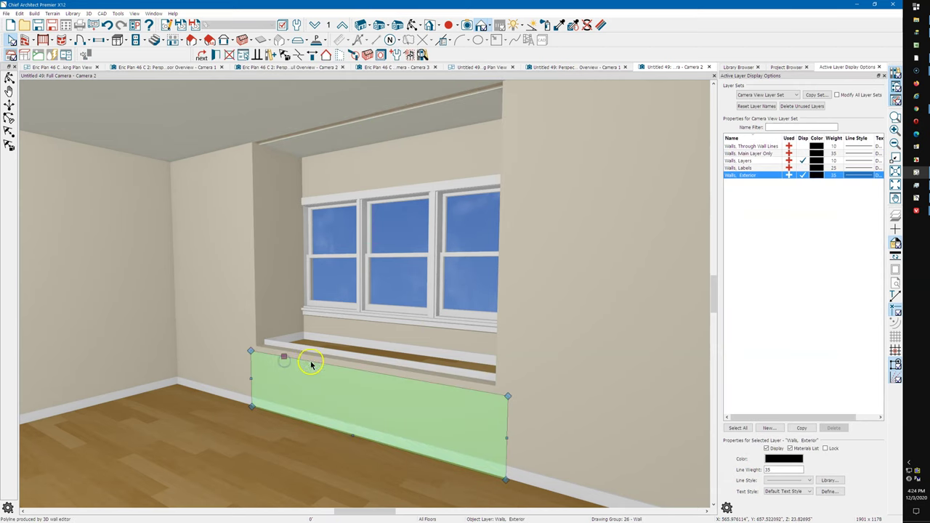
left_click(265, 320)
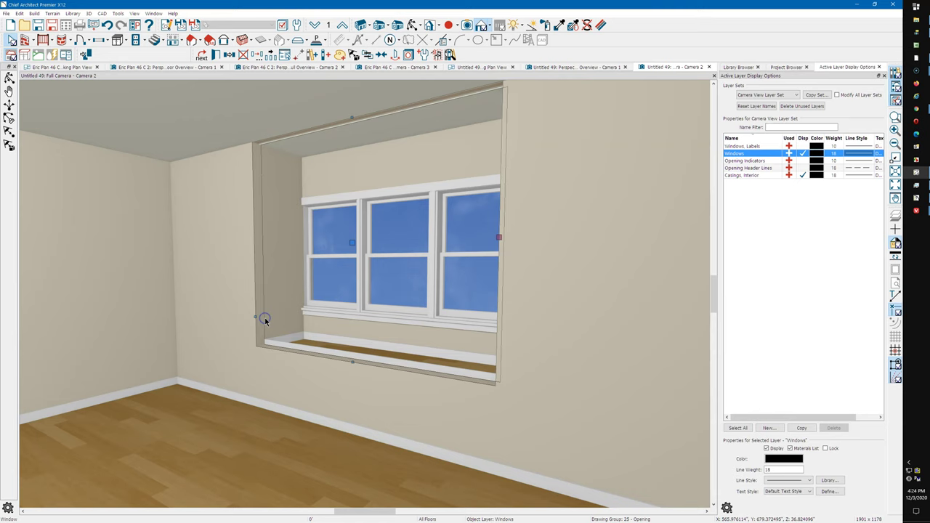
left_click(349, 371)
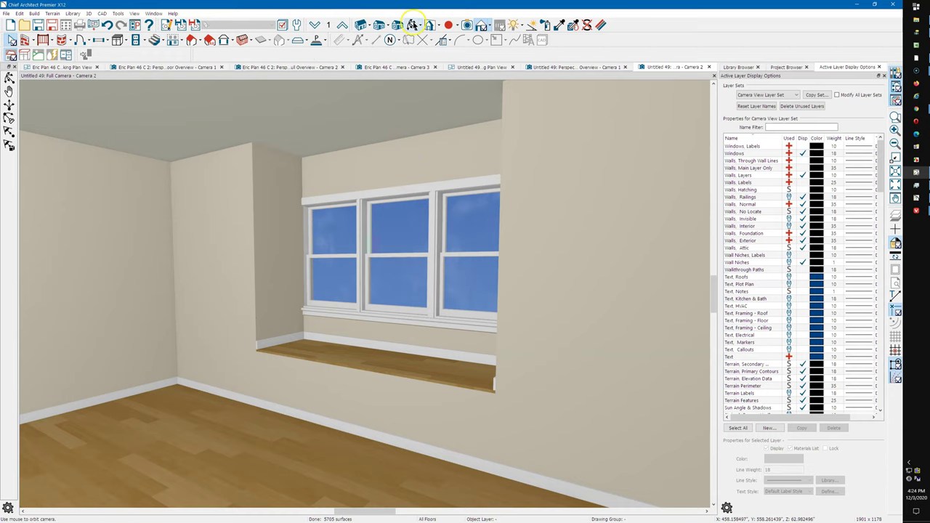
Orbit the interior camera to view the bump-out and its wood-topped seat from across the room
left_click(412, 25)
left_click_drag(383, 233, 471, 253)
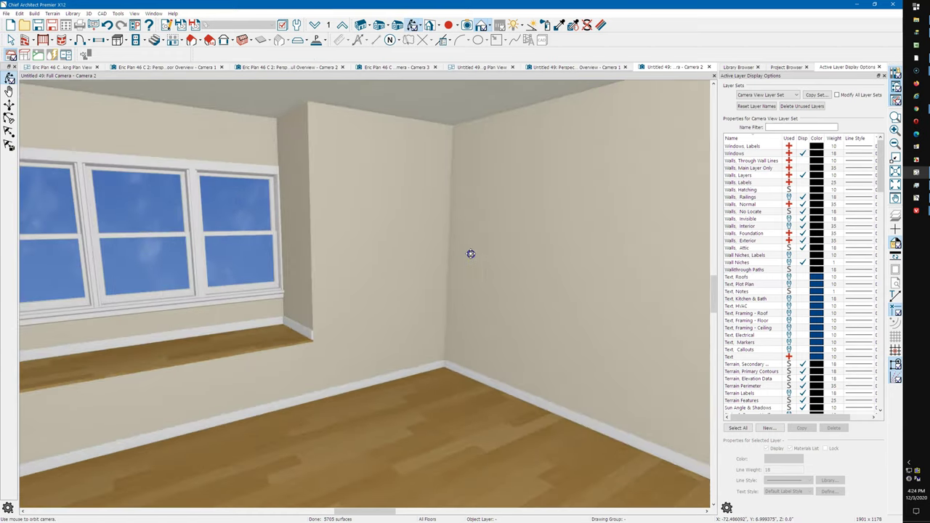
left_click_drag(167, 112, 391, 187)
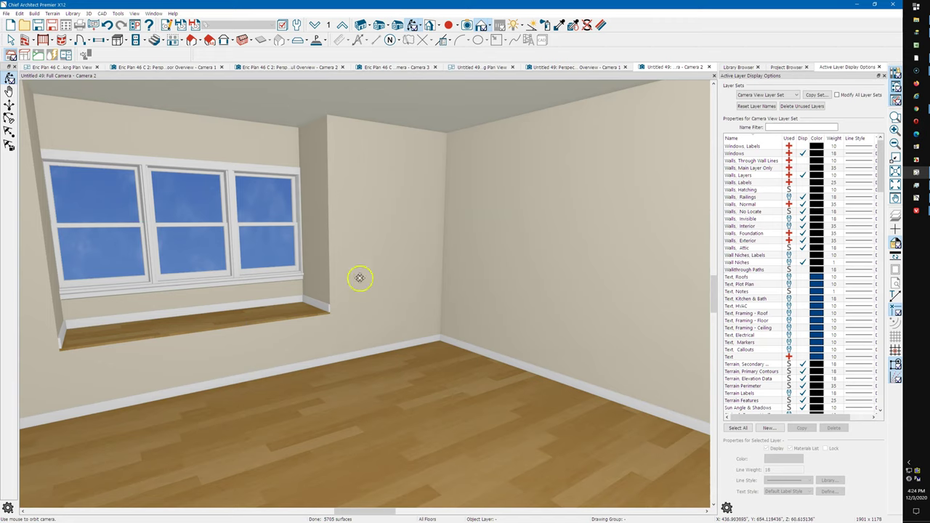
left_click_drag(362, 315, 353, 306)
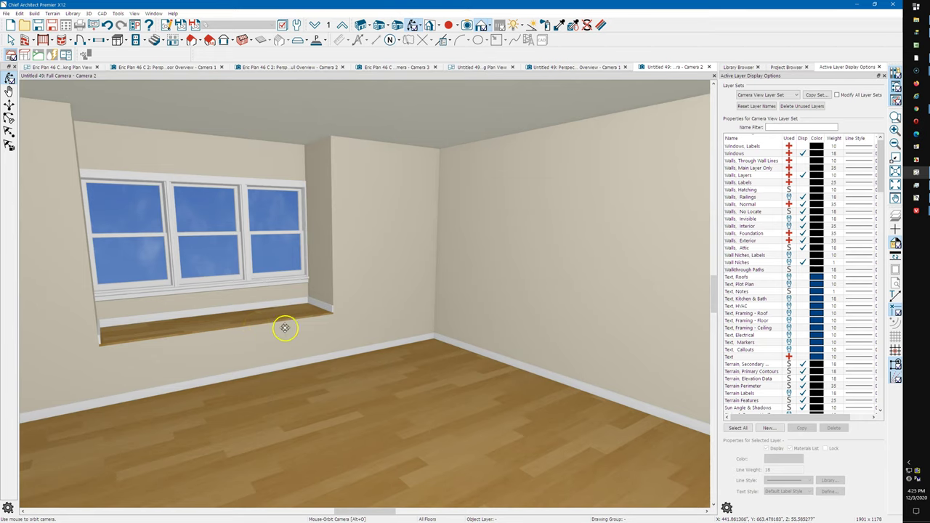
left_click_drag(284, 328, 253, 303)
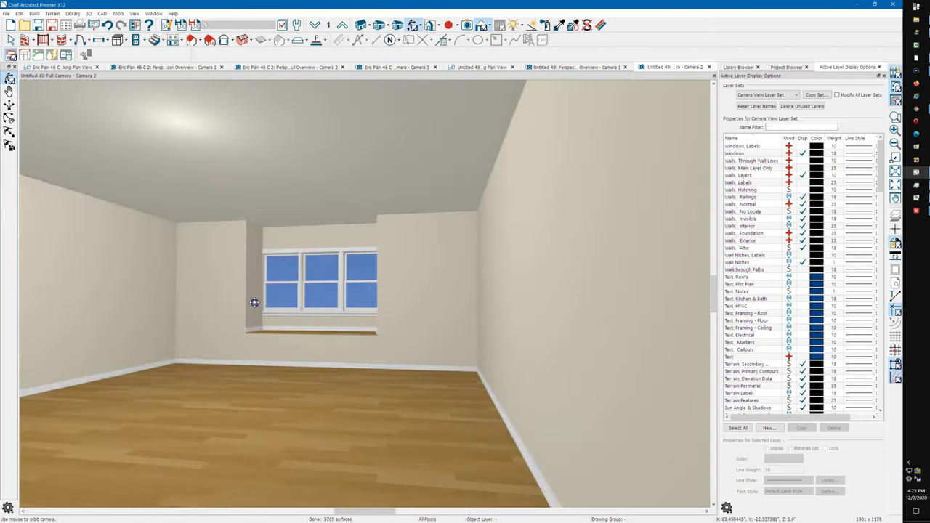
In the Perspective Full Overview camera, orbit until the bay window and hip roof face forward
left_click(566, 67)
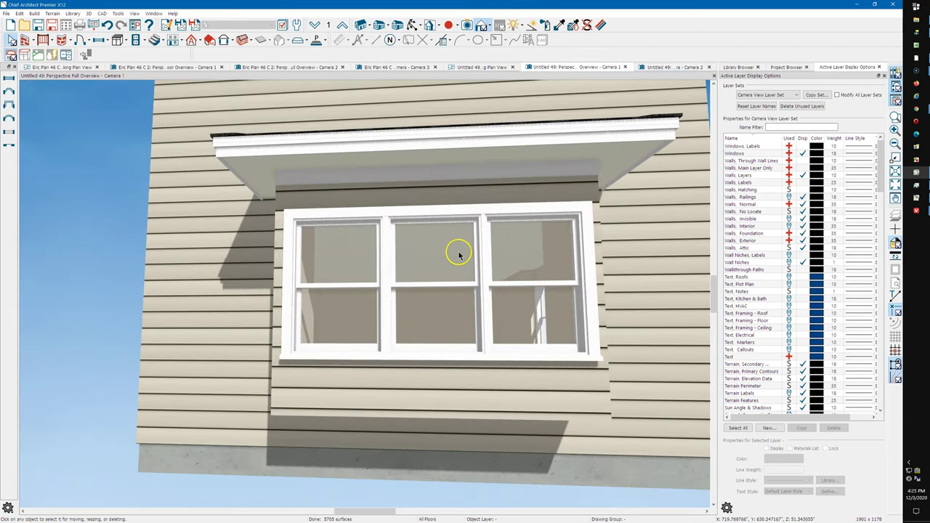
left_click(413, 25)
scroll(322, 186, "down", 5)
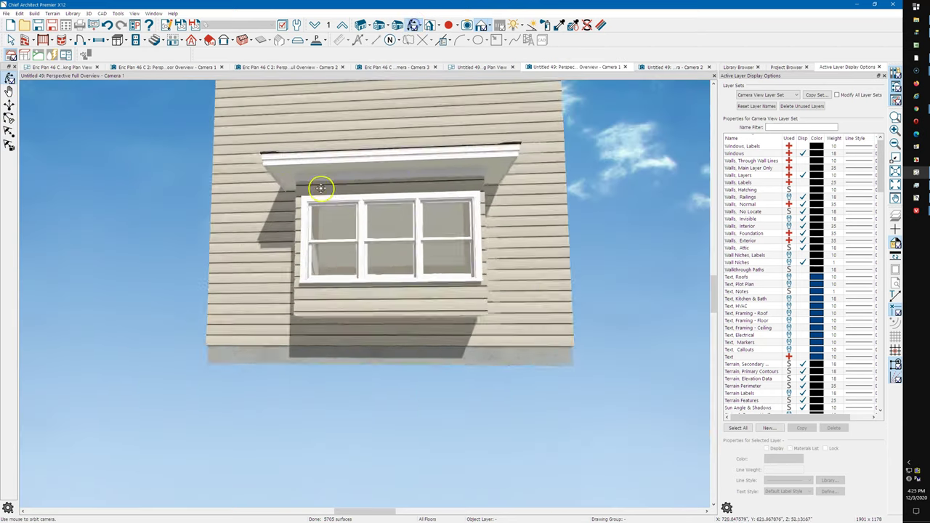
left_click_drag(322, 187, 341, 250)
left_click_drag(226, 263, 378, 258)
left_click_drag(332, 155, 543, 186)
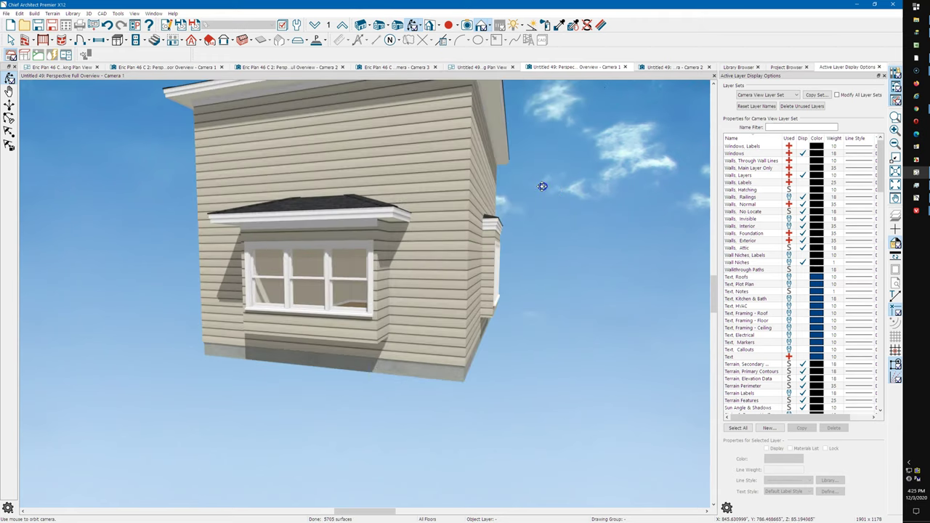
Back in the working plan view, select the top 2840SH window in the bump-out wall
left_click(458, 68)
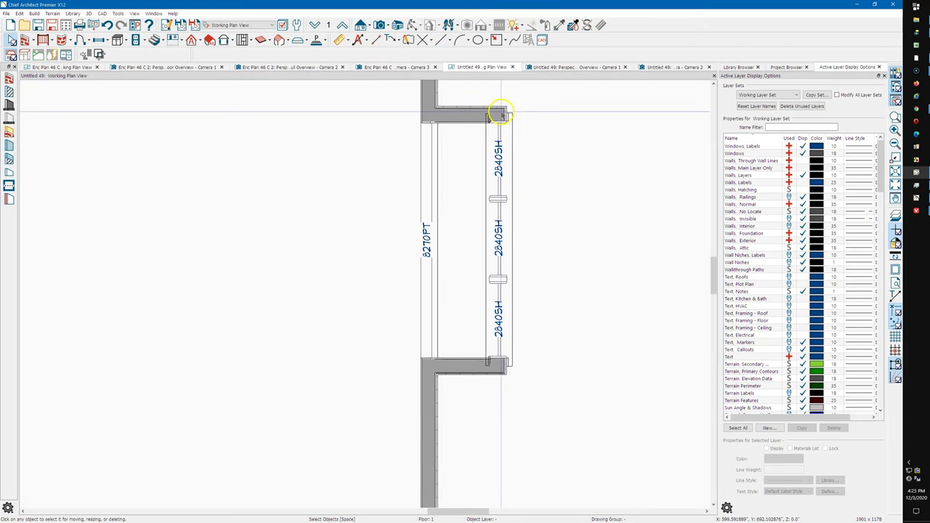
left_click(500, 113)
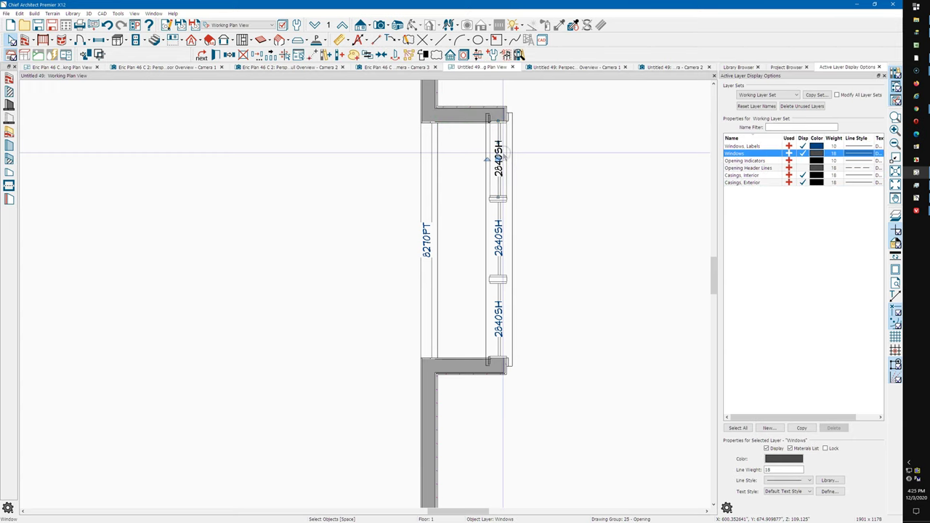